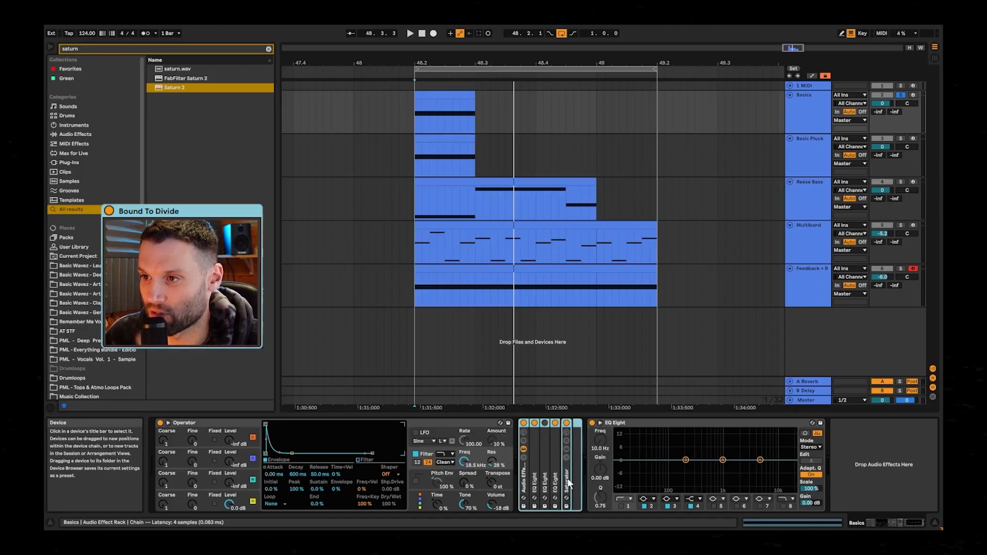
- Unfold the Saturator and EQ devices on the Basics track and audition the loop with the 43.5 Hz EQ Eight boost enabled
{"action": "left_click", "coordinate": [567, 480]}
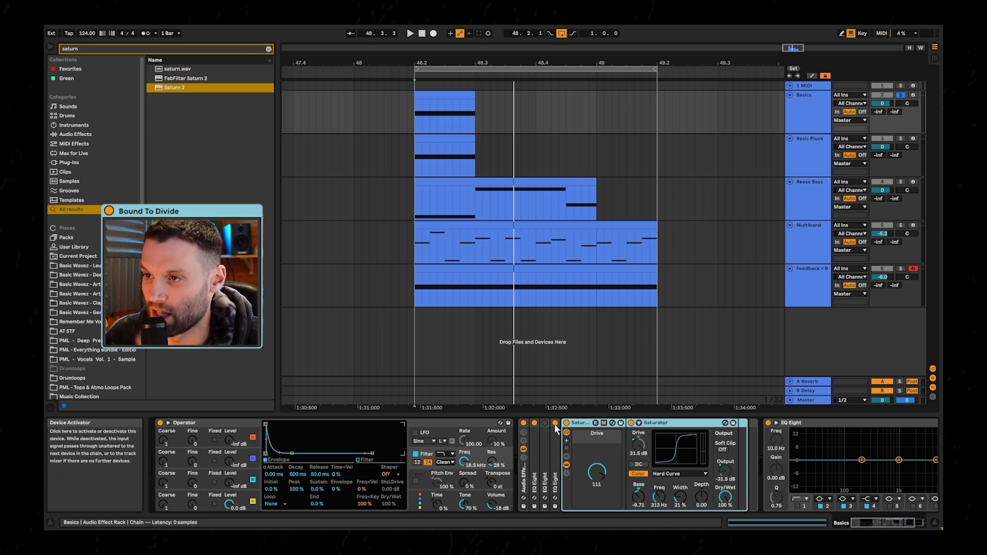
{"action": "left_click", "coordinate": [554, 452]}
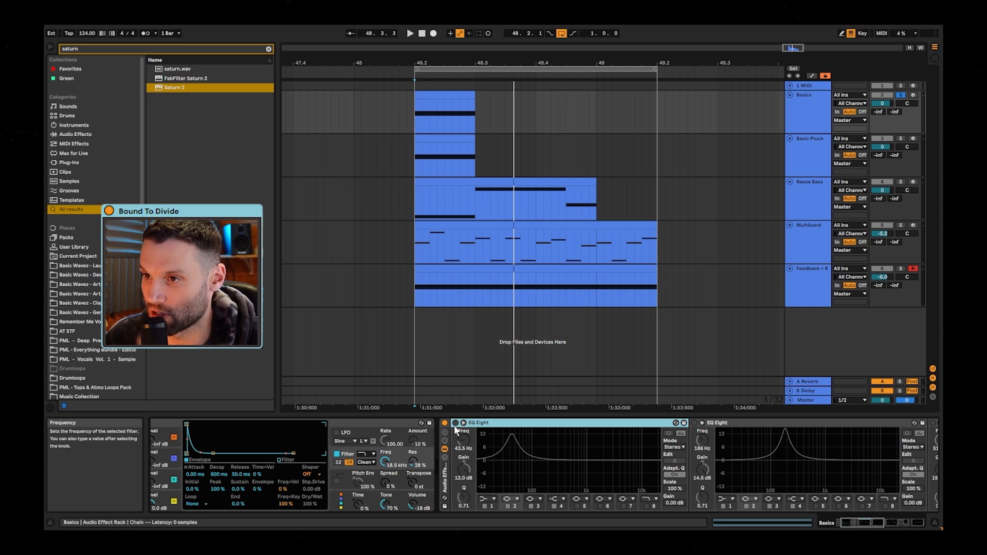
{"action": "key", "text": "space"}
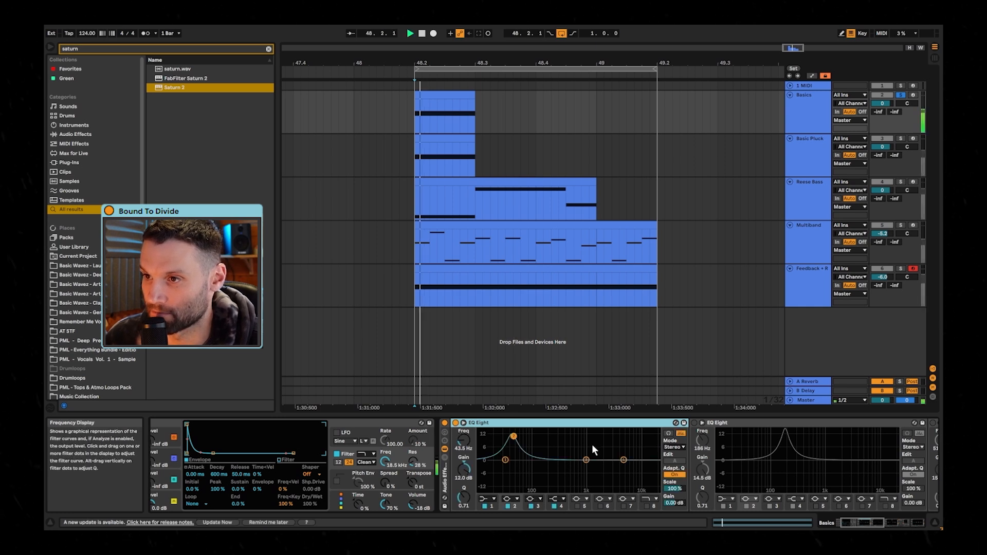
{"action": "left_click", "coordinate": [455, 423]}
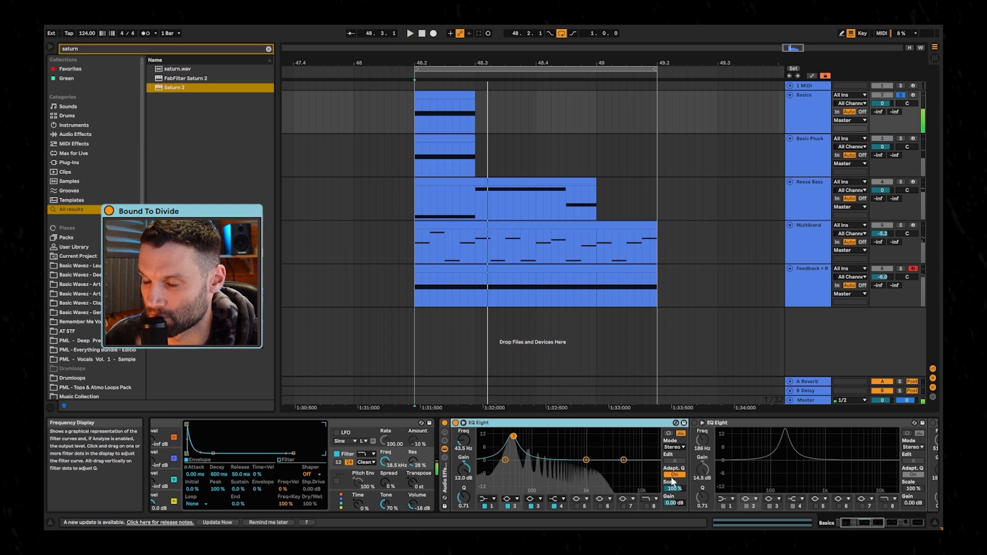
{"action": "left_click", "coordinate": [455, 423]}
- Audition the Basics loop with the 186 Hz EQ Eight boost enabled, and bypass that boost again
{"action": "left_click", "coordinate": [693, 423]}
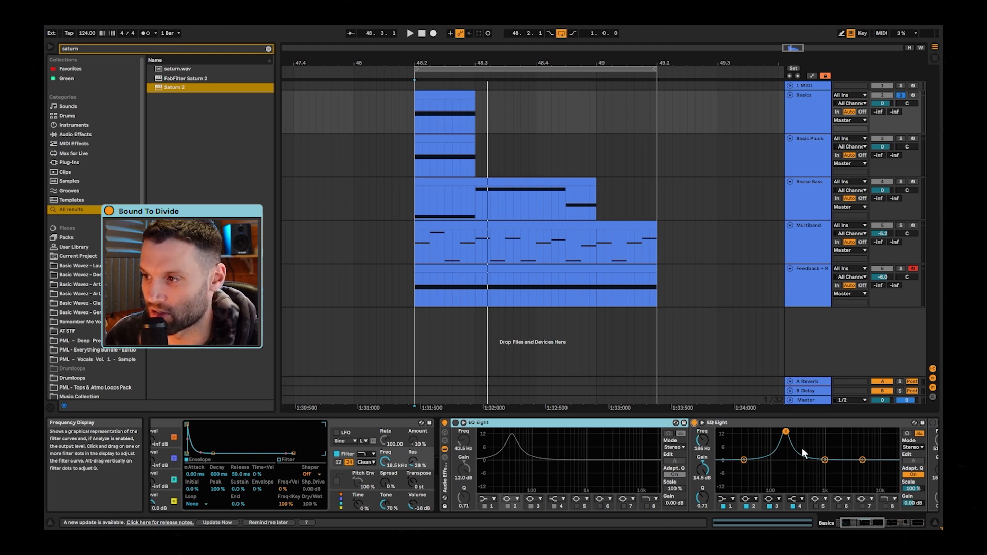
{"action": "left_click", "coordinate": [866, 523]}
{"action": "key", "text": "space"}
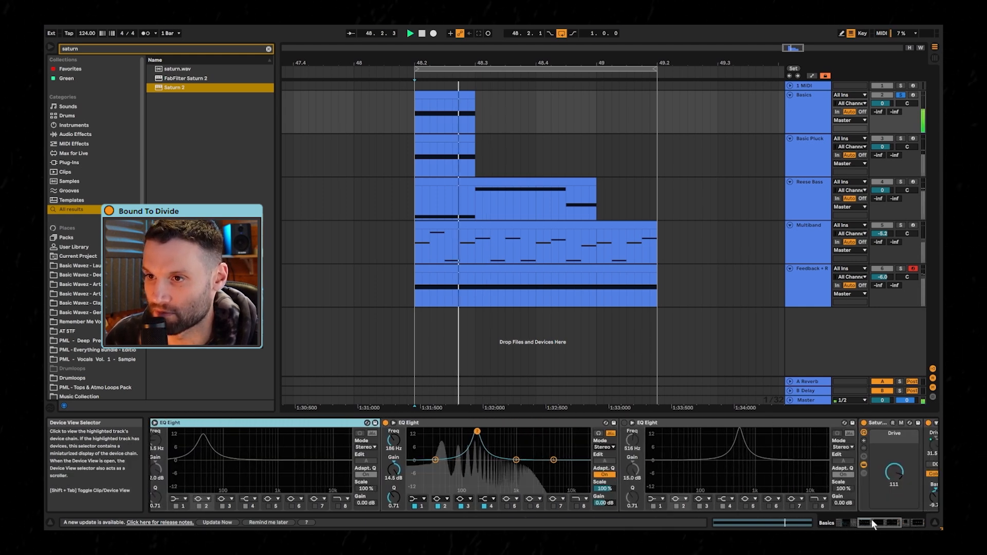
{"action": "left_click", "coordinate": [385, 424]}
- Enable the third EQ Eight on the Basics track, audition the loop through it, and move its boost to 550 Hz
{"action": "left_click", "coordinate": [624, 423]}
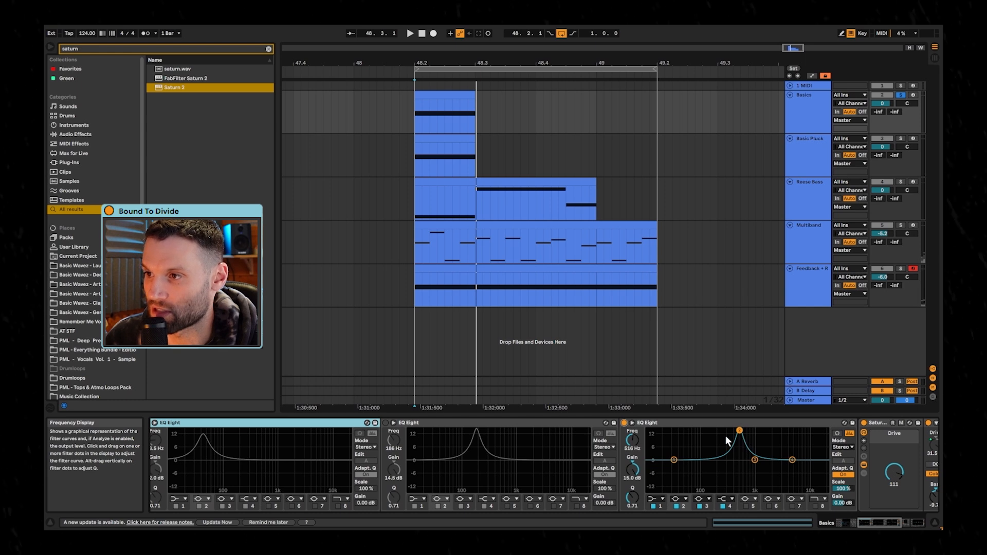
{"action": "left_click_drag", "start_coordinate": [873, 522], "coordinate": [881, 523]}
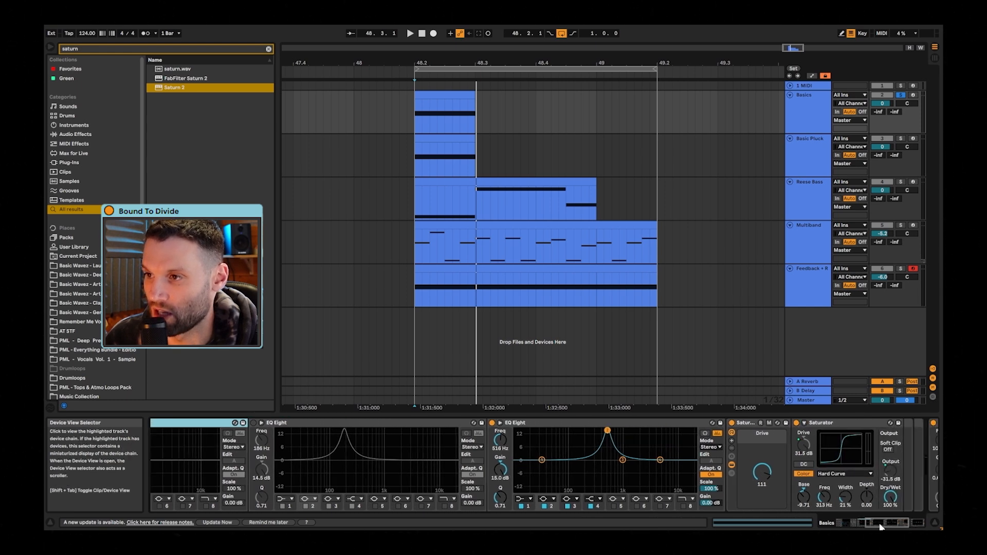
{"action": "key", "text": "space"}
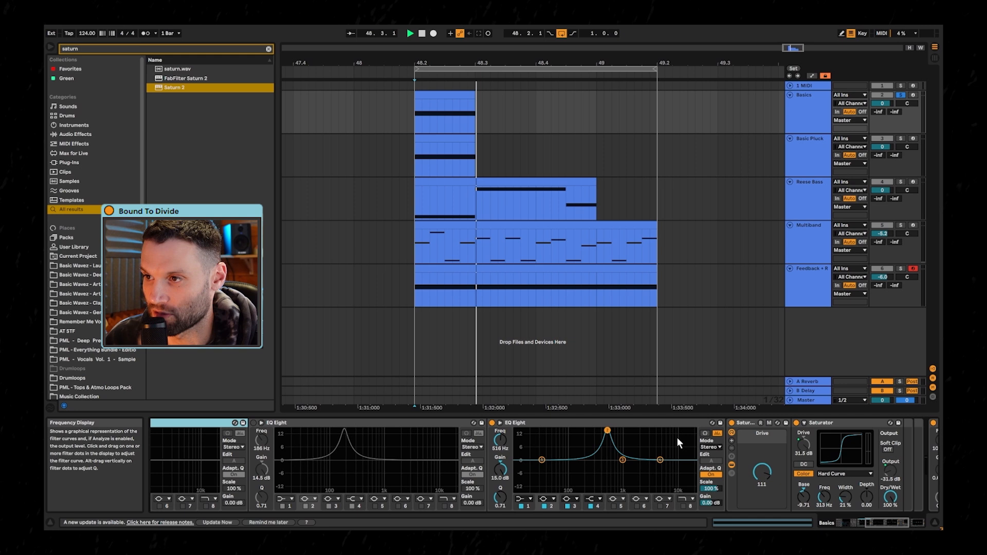
{"action": "key", "text": "space"}
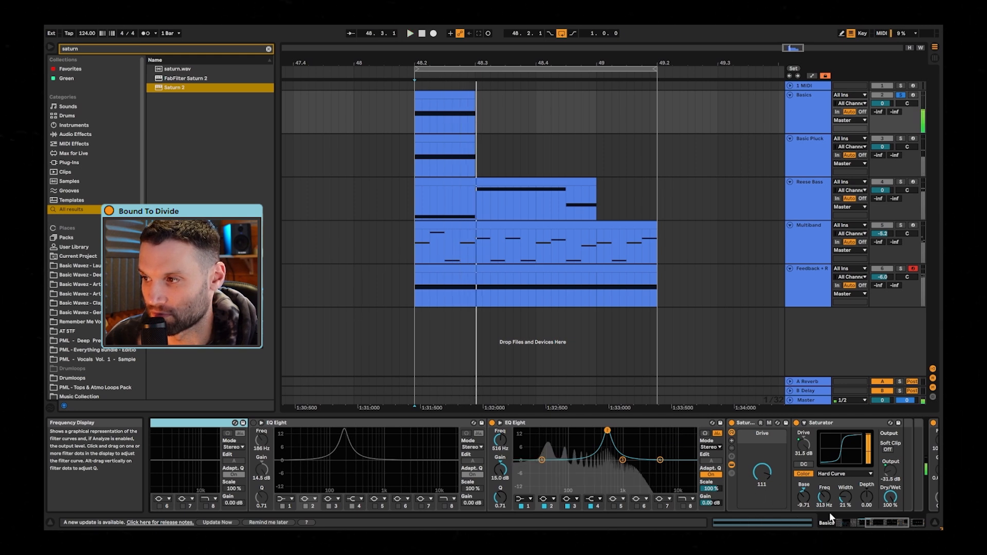
{"action": "left_click_drag", "start_coordinate": [878, 524], "coordinate": [886, 523]}
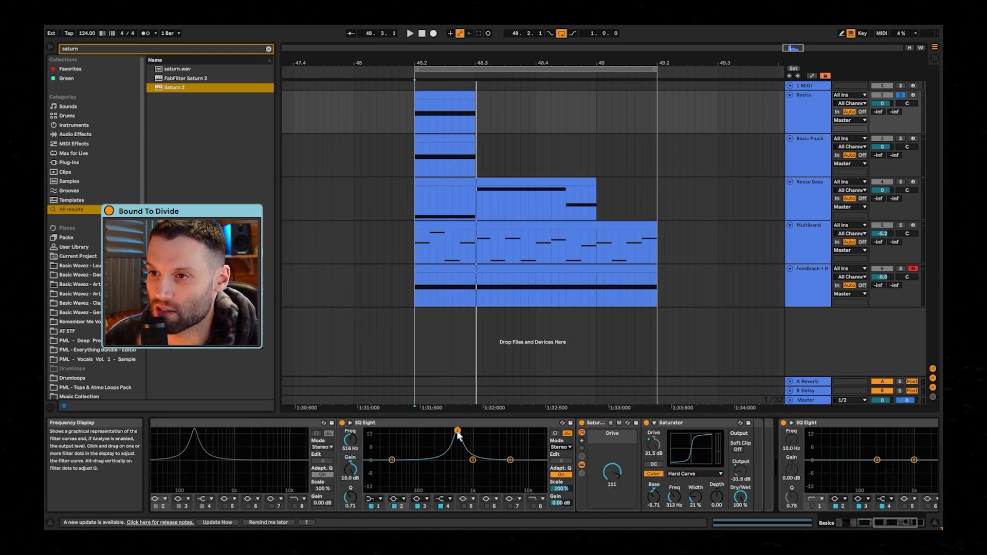
{"action": "mouse_move", "coordinate": [458, 430]}
{"action": "left_mouse_down"}
{"action": "mouse_move", "coordinate": [474, 430]}
{"action": "mouse_move", "coordinate": [448, 430]}
{"action": "mouse_move", "coordinate": [459, 430]}
{"action": "left_mouse_up"}
{"action": "key", "text": "space"}
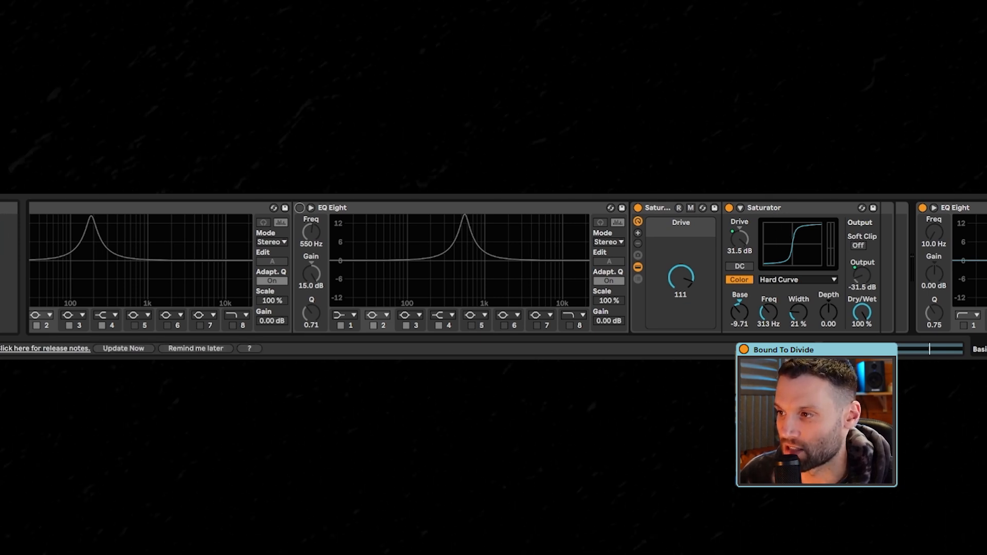
- Set the Q of the third EQ Eight's boost to 0.85 and fine-tune its frequency
{"action": "scroll", "coordinate": [668, 268], "scroll_direction": "right", "scroll_amount": 5}
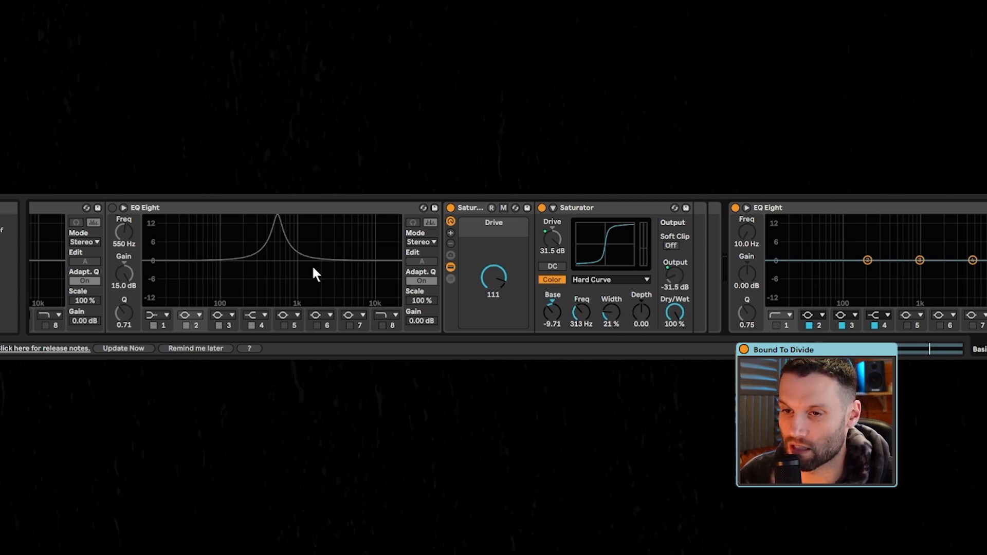
{"action": "mouse_move", "coordinate": [124, 312]}
{"action": "left_mouse_down"}
{"action": "mouse_move", "coordinate": [123, 288]}
{"action": "mouse_move", "coordinate": [123, 309]}
{"action": "left_mouse_up"}
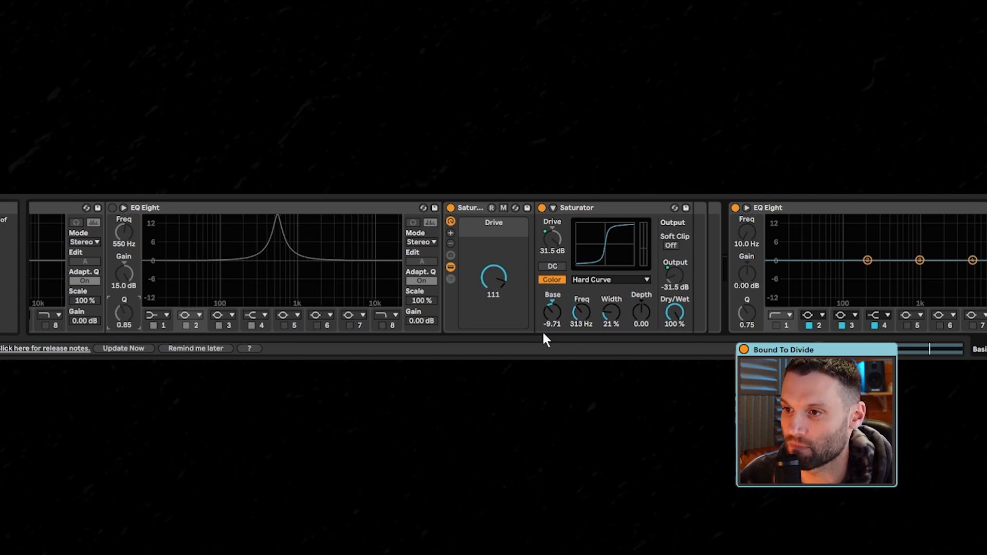
{"action": "mouse_move", "coordinate": [116, 231]}
{"action": "left_mouse_down"}
{"action": "mouse_move", "coordinate": [116, 220]}
{"action": "mouse_move", "coordinate": [116, 228]}
{"action": "left_mouse_up"}
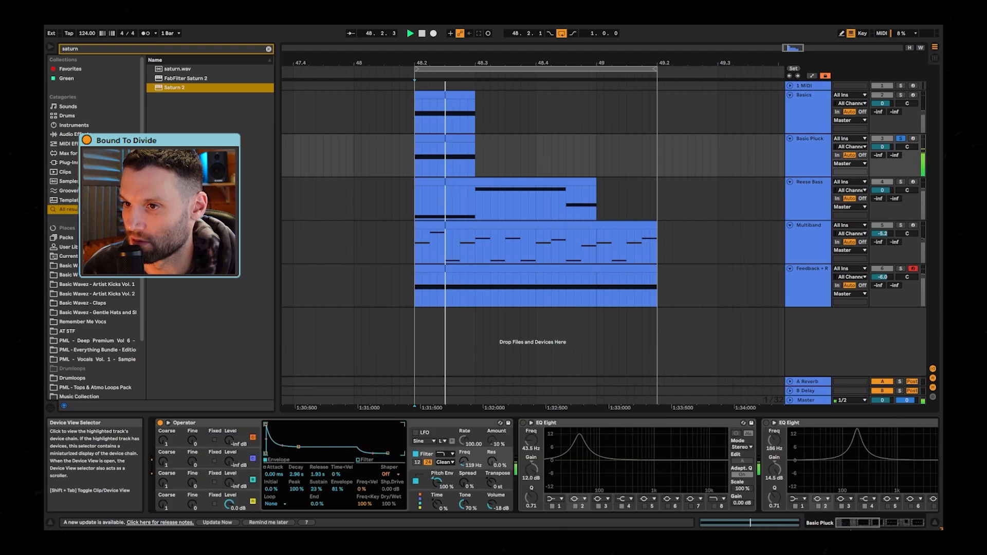
- Examine the oscillator and filter envelope settings of Basic Pluck's Operator and audition the loop
{"action": "left_click", "coordinate": [253, 501]}
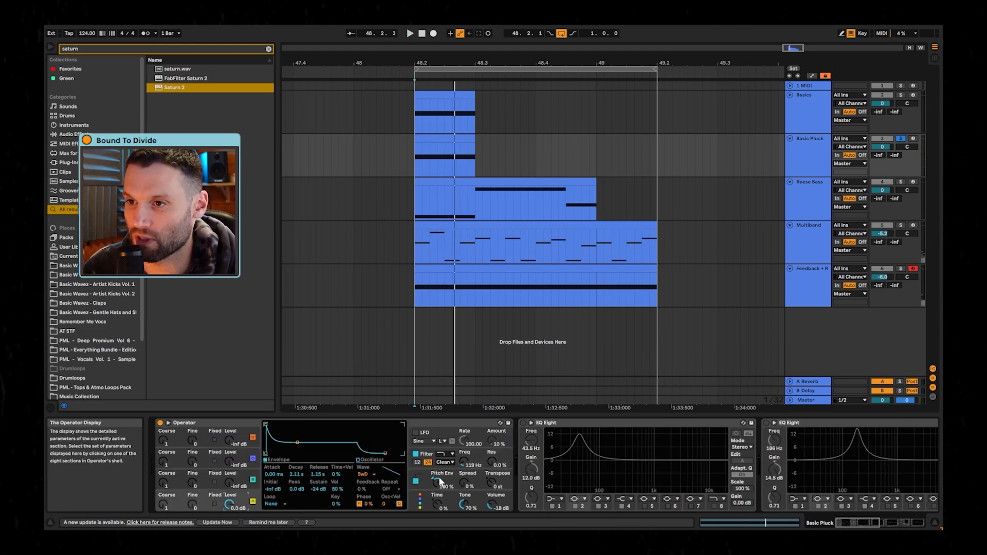
{"action": "left_click", "coordinate": [430, 455]}
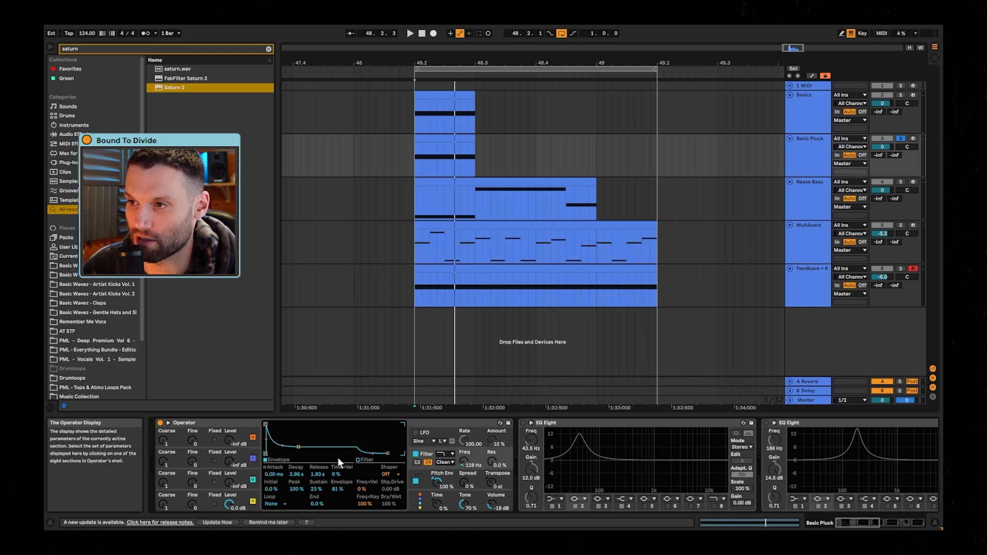
{"action": "key", "text": "space"}
{"action": "key", "text": "space"}
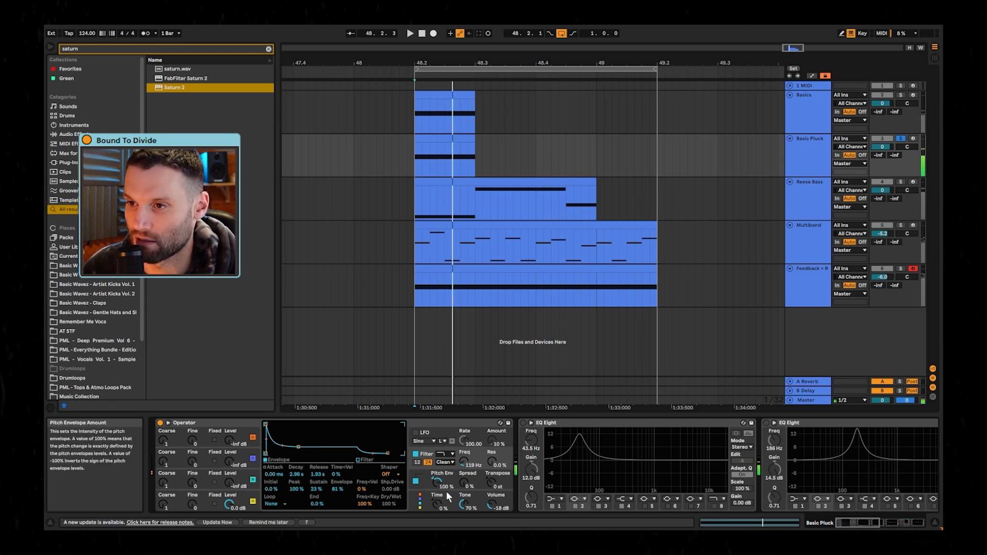
- Examine the pitch envelope of Basic Pluck's Operator and audition the sound
{"action": "left_click", "coordinate": [439, 484]}
{"action": "key", "text": "space"}
{"action": "key", "text": "space"}
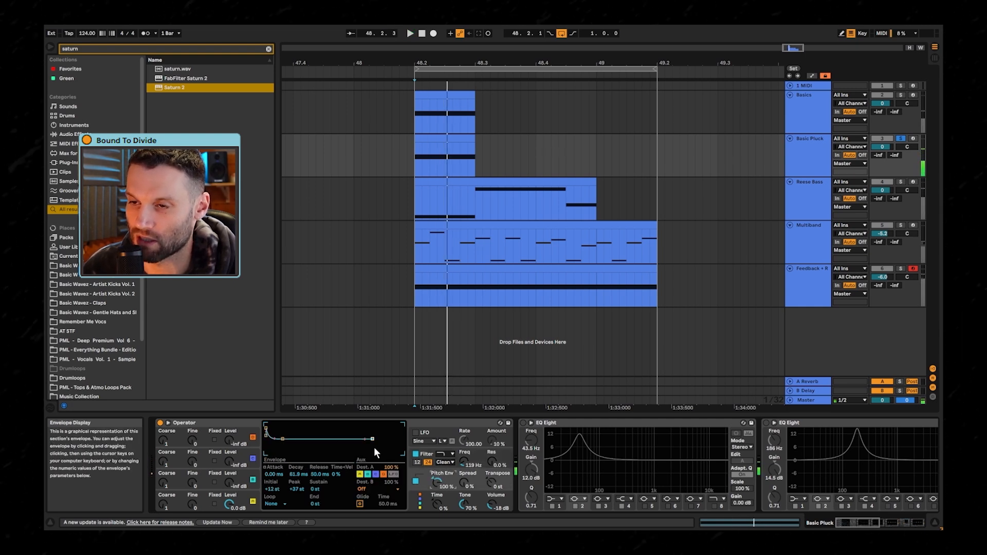
{"action": "key", "text": "space"}
{"action": "key", "text": "space"}
- Enable the Saturator rack on Basic Pluck, set the Saturator's color Depth to 0.00, and audition the loop
{"action": "left_click_drag", "start_coordinate": [849, 523], "coordinate": [885, 523]}
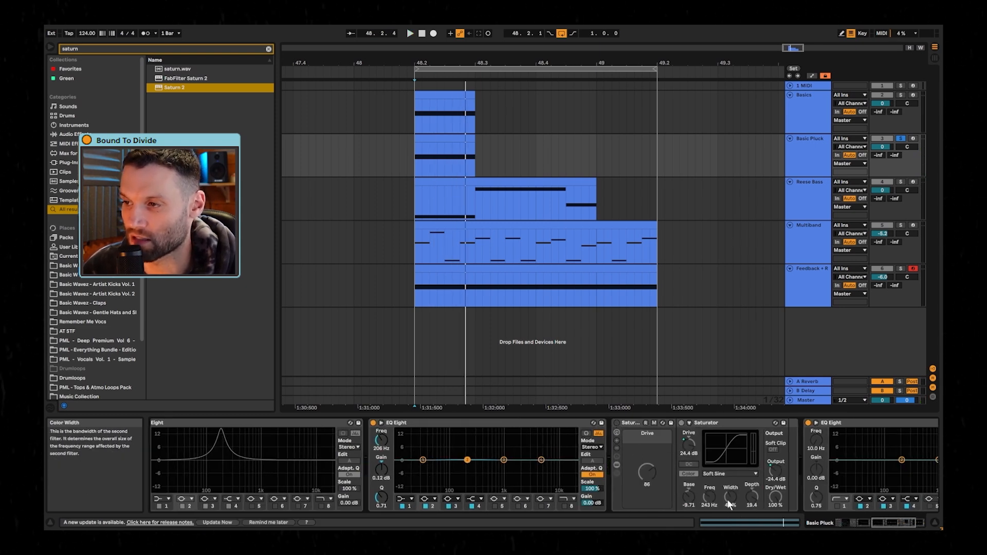
{"action": "scroll", "coordinate": [643, 462], "scroll_direction": "right", "scroll_amount": 2}
{"action": "key", "text": "space"}
{"action": "left_click", "coordinate": [565, 424]}
{"action": "left_click", "coordinate": [565, 424]}
{"action": "left_click_drag", "start_coordinate": [700, 499], "coordinate": [700, 519]}
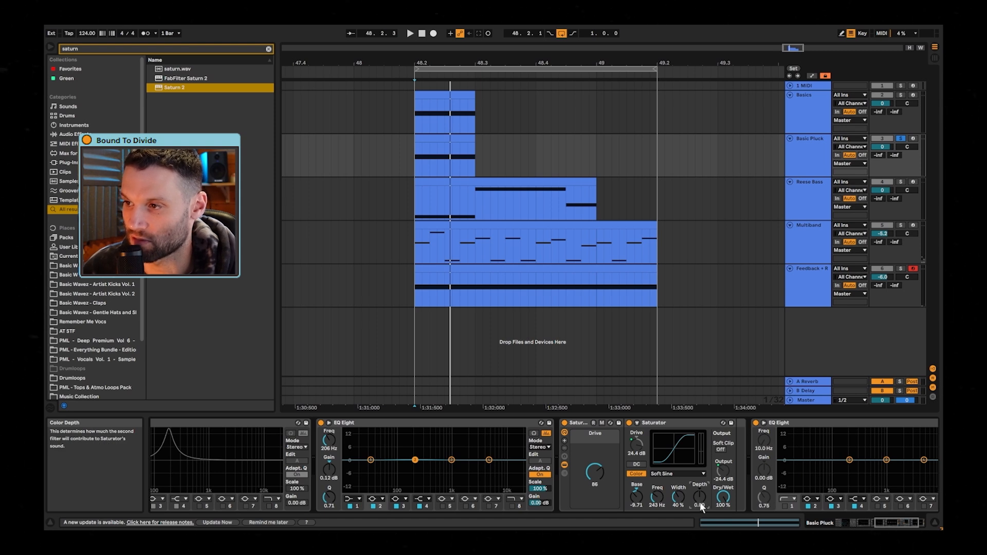
{"action": "key", "text": "space"}
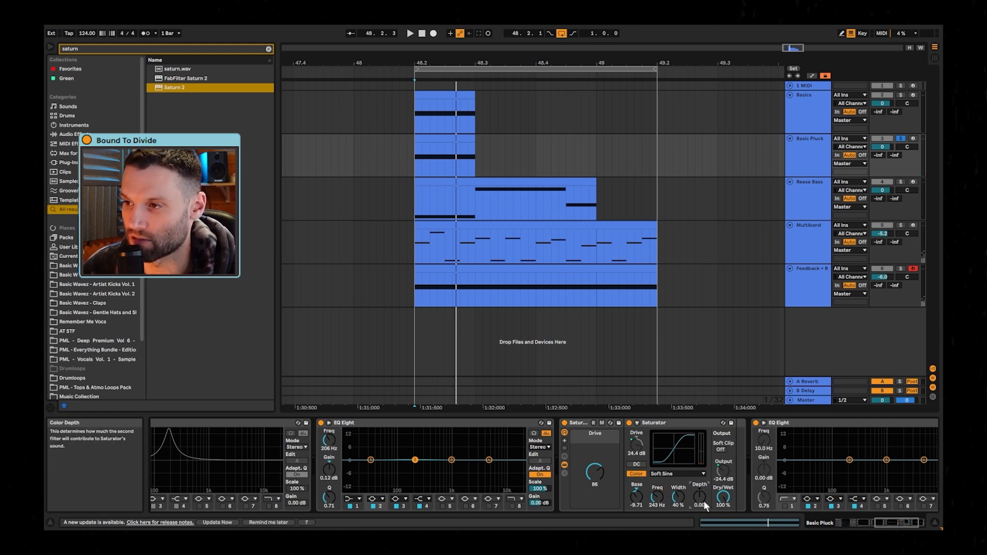
- Raise the color Depth of Basic Pluck's Saturator and audition the result with repeated playback
{"action": "left_click_drag", "start_coordinate": [700, 505], "coordinate": [701, 494]}
{"action": "key", "text": "space"}
{"action": "key", "text": "space"}
{"action": "key", "text": "space"}
{"action": "key", "text": "space"}
{"action": "key", "text": "space"}
{"action": "key", "text": "space"}
{"action": "key", "text": "space"}
{"action": "key", "text": "space"}
{"action": "key", "text": "space"}
{"action": "key", "text": "space"}
{"action": "key", "text": "space"}
{"action": "key", "text": "space"}
{"action": "key", "text": "space"}
{"action": "key", "text": "space"}
{"action": "key", "text": "space"}
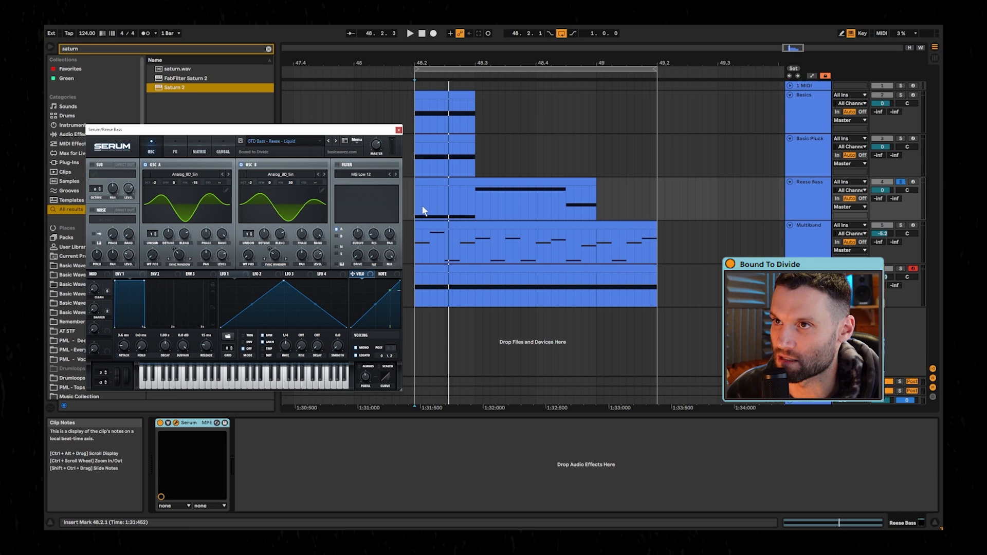
- Play the Reese Bass track and shorten the loop range to the end of the Reese Bass clip
{"action": "key", "text": "space"}
{"action": "left_click_drag", "start_coordinate": [655, 69], "coordinate": [596, 85]}
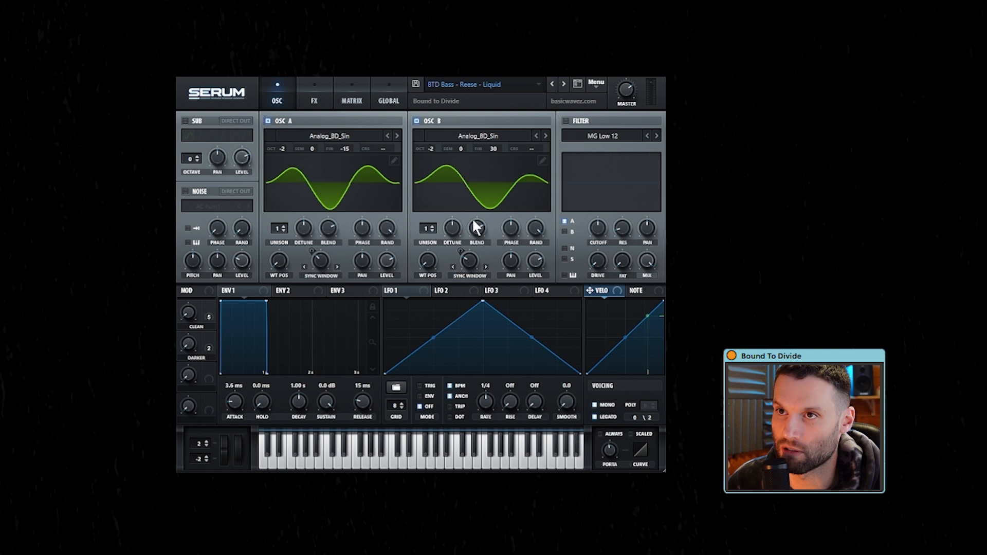
- Show Serum's effects, switch the Tube distortion's filter off, and sweep its Drive down to 0% and back up
{"action": "left_click", "coordinate": [312, 91]}
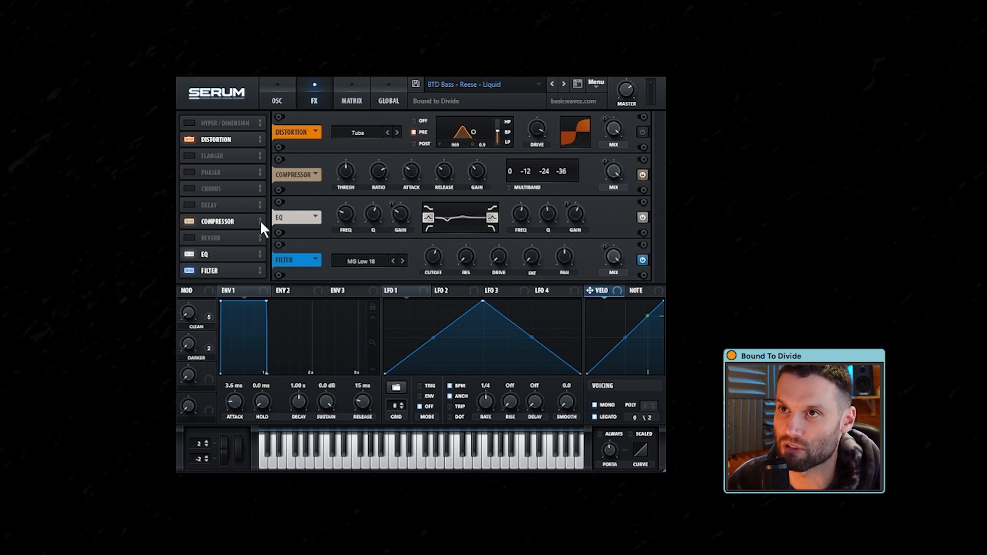
{"action": "left_click", "coordinate": [414, 118]}
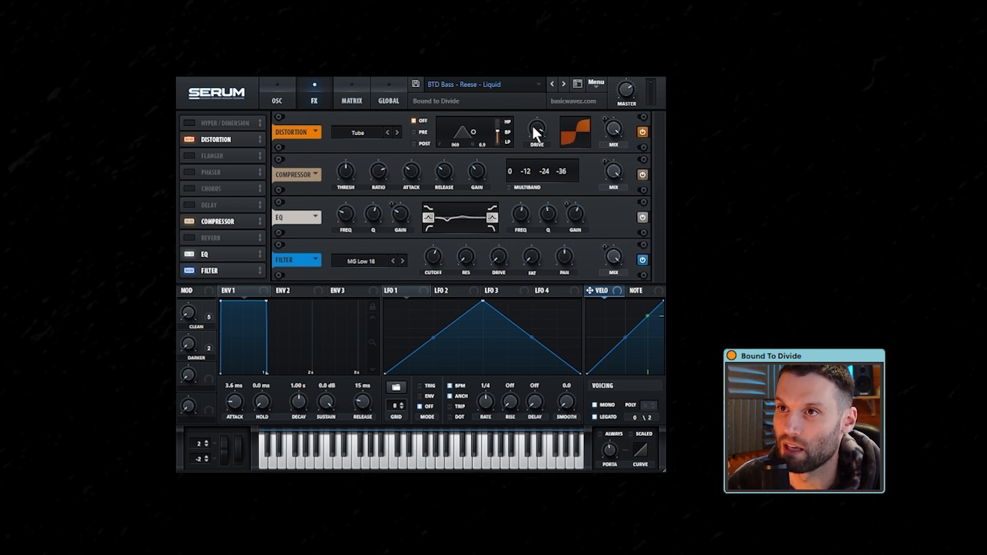
{"action": "left_click_drag", "start_coordinate": [536, 128], "coordinate": [521, 262]}
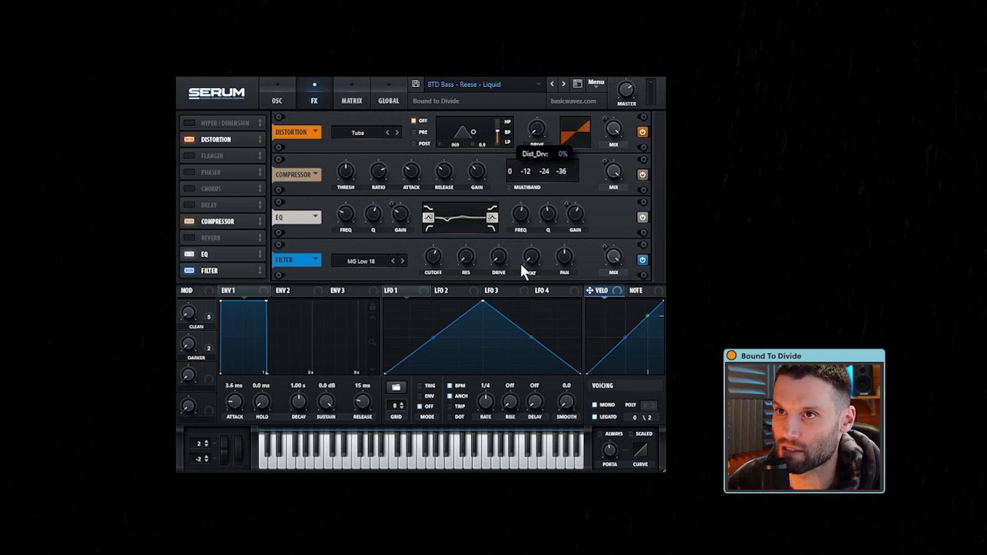
{"action": "left_click_drag", "start_coordinate": [521, 266], "coordinate": [528, 114]}
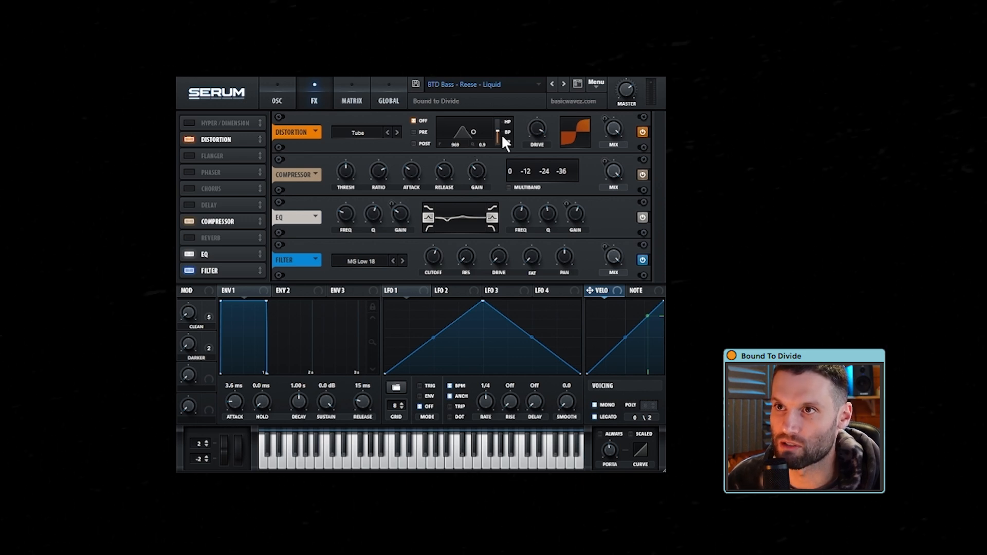
- Set the distortion's filter to Pre and adjust its low/band/high-pass blend around band-pass
{"action": "left_click", "coordinate": [413, 132]}
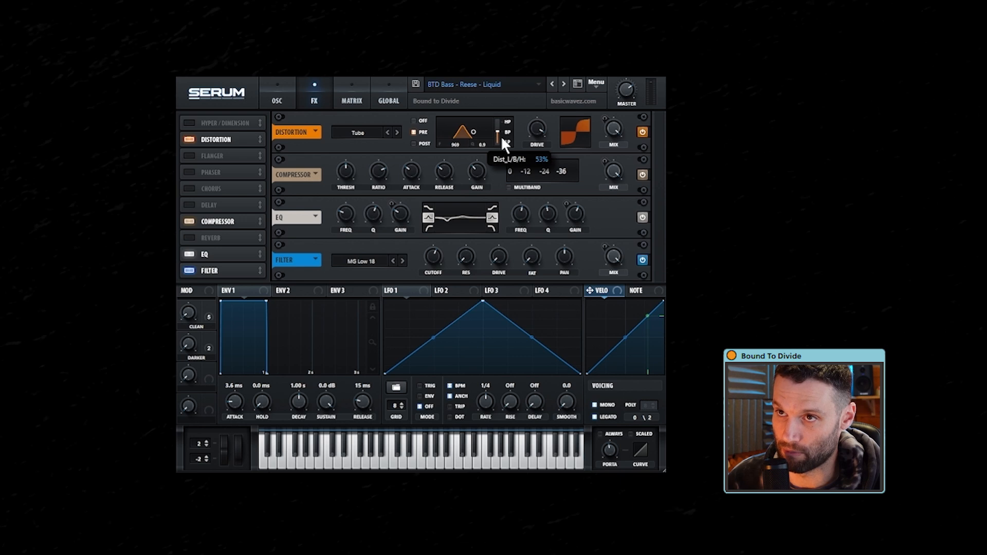
{"action": "left_click_drag", "start_coordinate": [500, 136], "coordinate": [496, 128]}
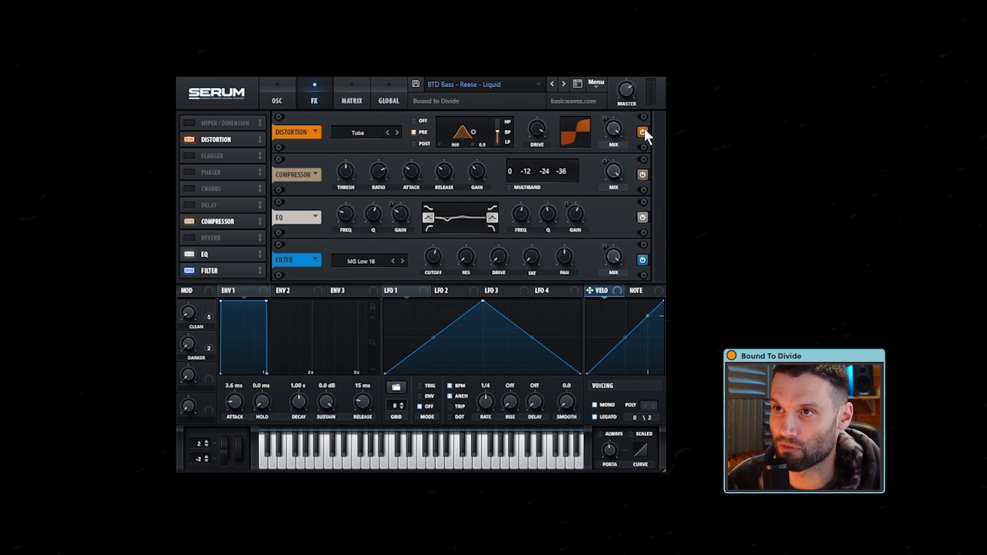
- Adjust the distortion's Mix and compare the Reese bass with the distortion bypassed and enabled
{"action": "mouse_move", "coordinate": [613, 130]}
{"action": "left_click_drag", "start_coordinate": [613, 140], "coordinate": [619, 167]}
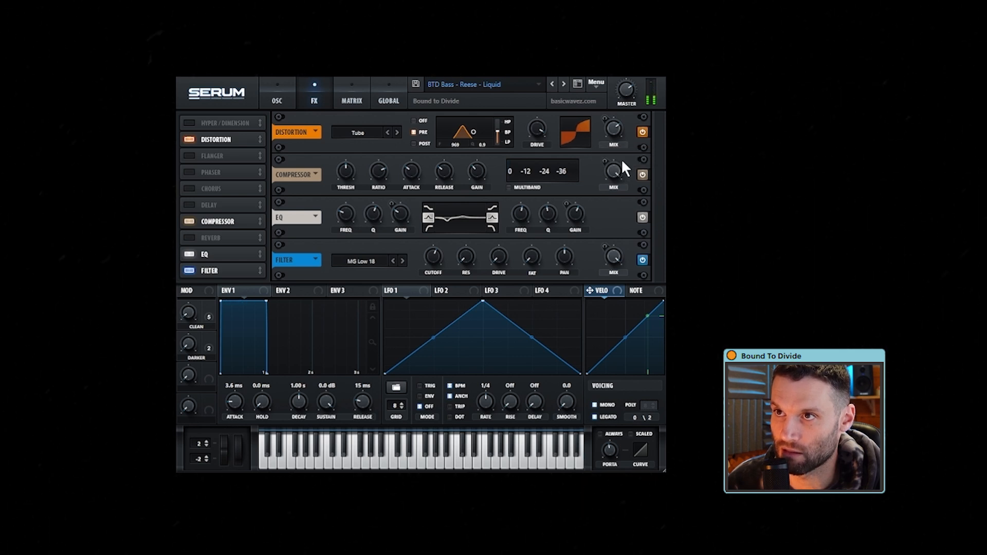
{"action": "left_click", "coordinate": [643, 133]}
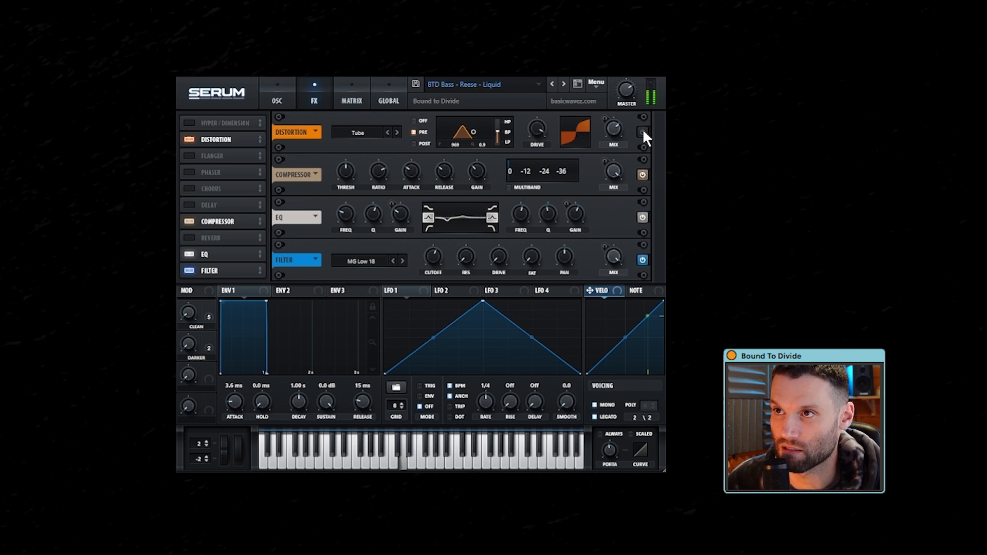
{"action": "left_click", "coordinate": [642, 132]}
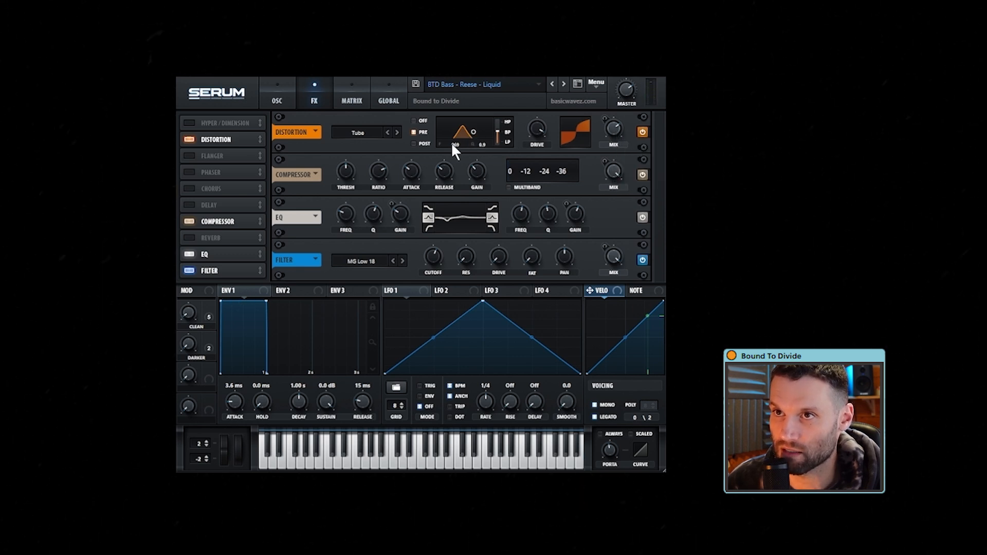
- Set the distortion filter's frequency to about 915 Hz and its bandwidth to about 5.8
{"action": "mouse_move", "coordinate": [452, 143]}
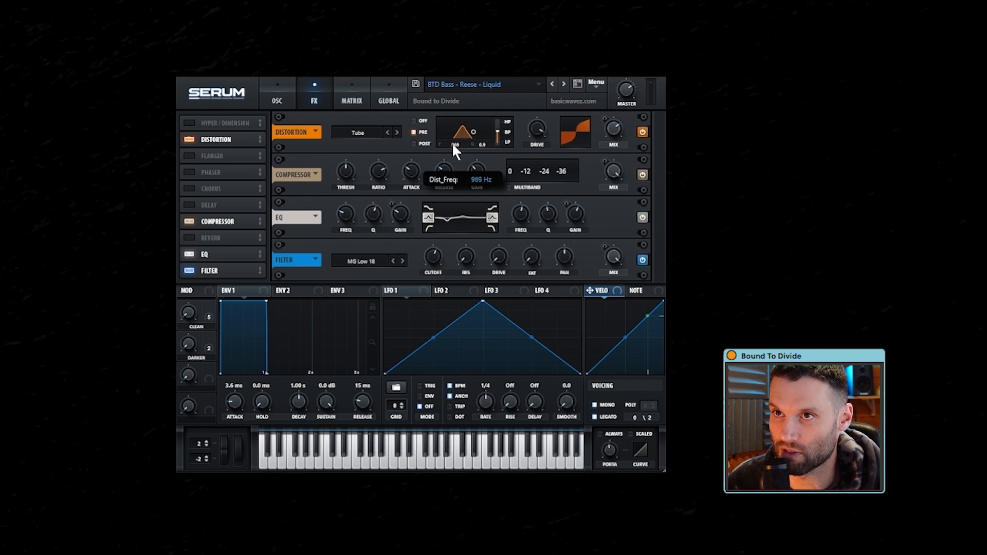
{"action": "left_click_drag", "start_coordinate": [452, 143], "coordinate": [485, 106]}
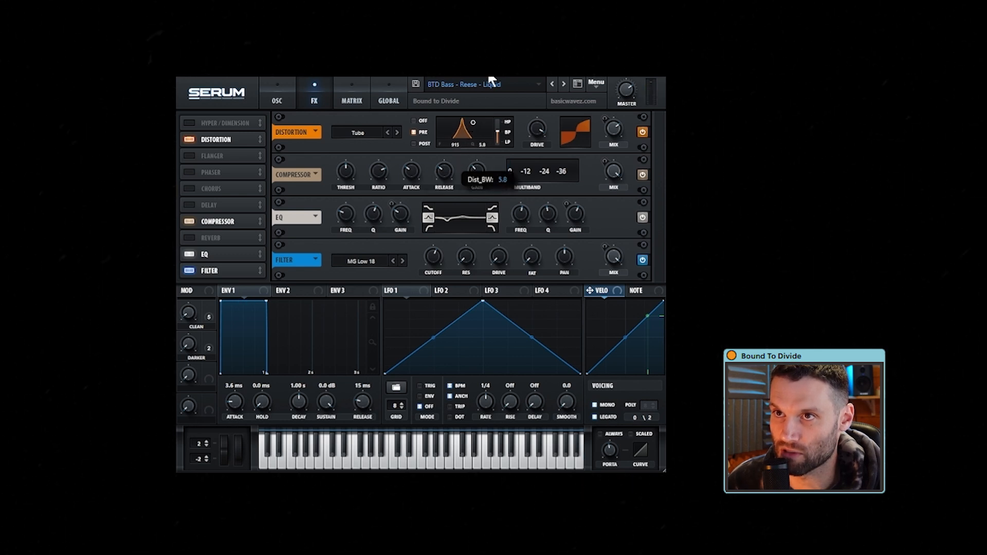
- Fine-tune the Tube distortion's pre-filter on the Reese bass
{"action": "mouse_move", "coordinate": [452, 141]}
{"action": "left_mouse_down"}
{"action": "mouse_move", "coordinate": [480, 151]}
{"action": "mouse_move", "coordinate": [450, 152]}
{"action": "mouse_move", "coordinate": [453, 128]}
{"action": "mouse_move", "coordinate": [455, 154]}
{"action": "left_mouse_up"}
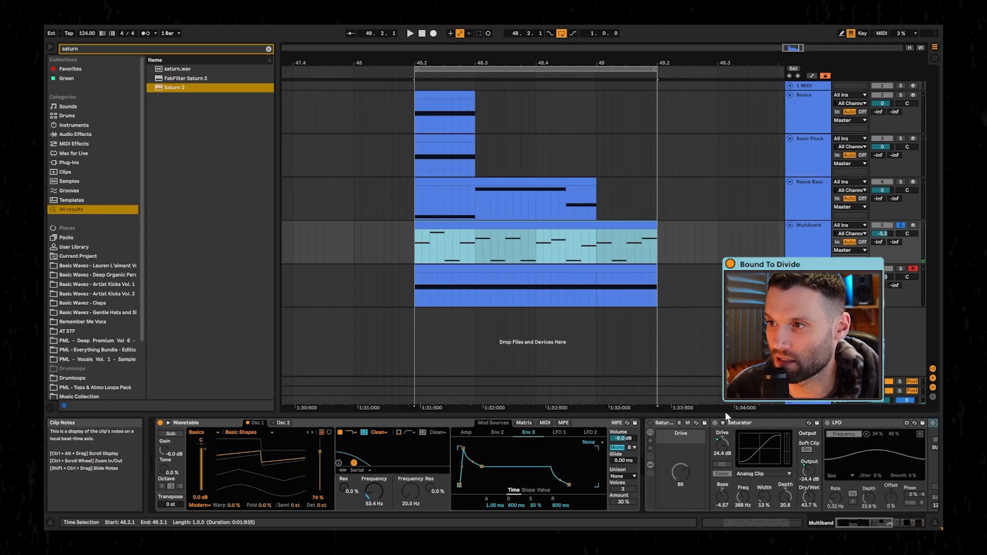
- Play the Multiband track's loop and compare the sound with the Saturator rack bypassed and enabled
{"action": "mouse_move", "coordinate": [867, 525]}
{"action": "left_mouse_down"}
{"action": "mouse_move", "coordinate": [897, 524]}
{"action": "mouse_move", "coordinate": [869, 524]}
{"action": "left_mouse_up"}
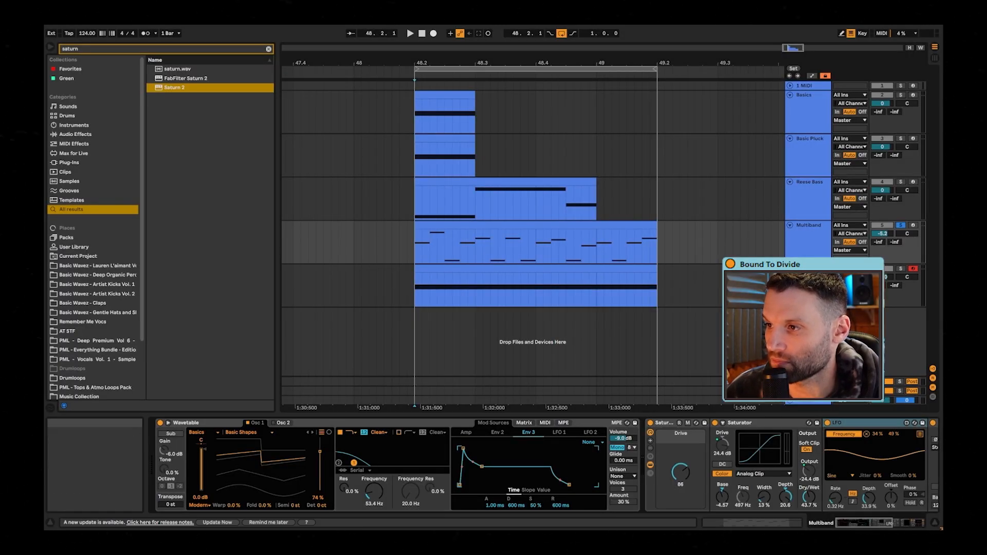
{"action": "left_click_drag", "start_coordinate": [862, 528], "coordinate": [874, 527]}
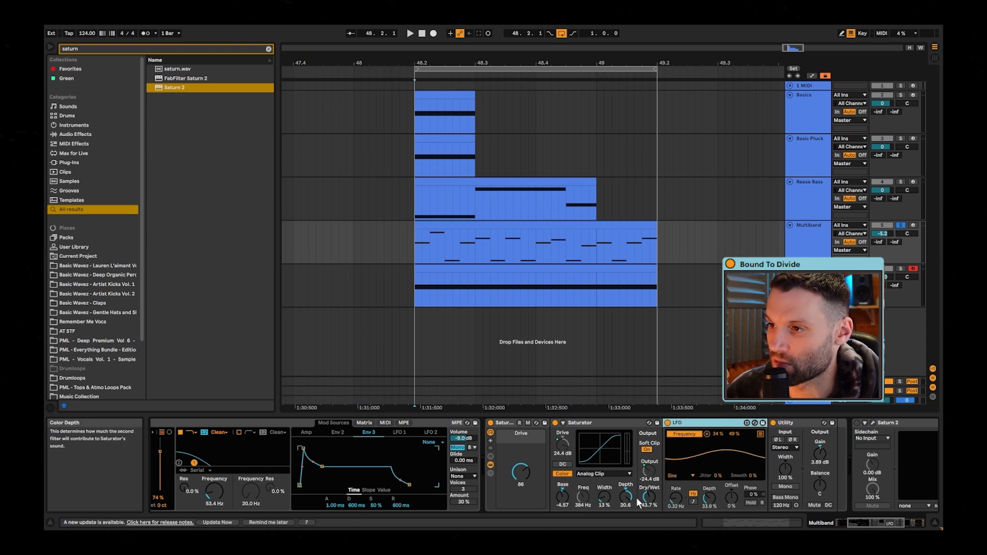
{"action": "key", "text": "space"}
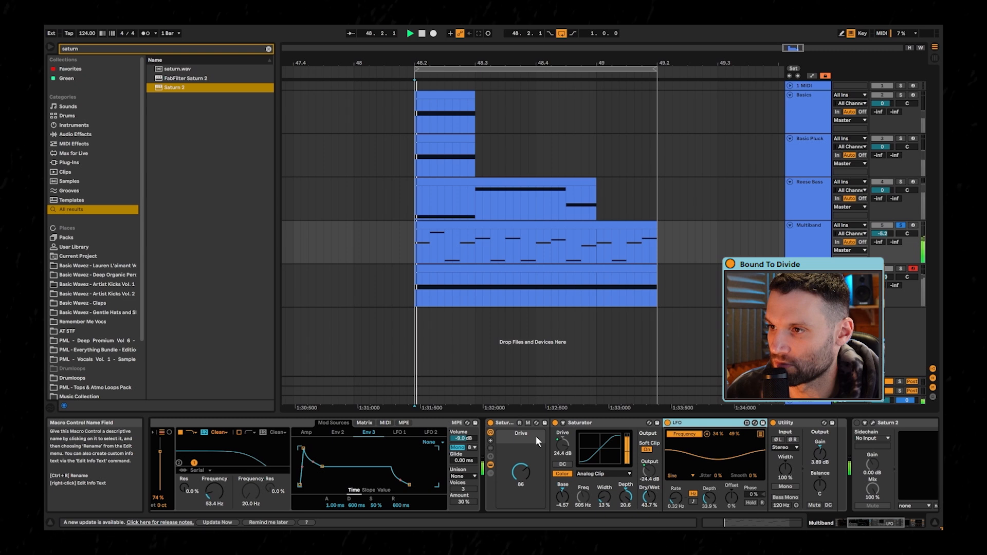
{"action": "left_click", "coordinate": [491, 423]}
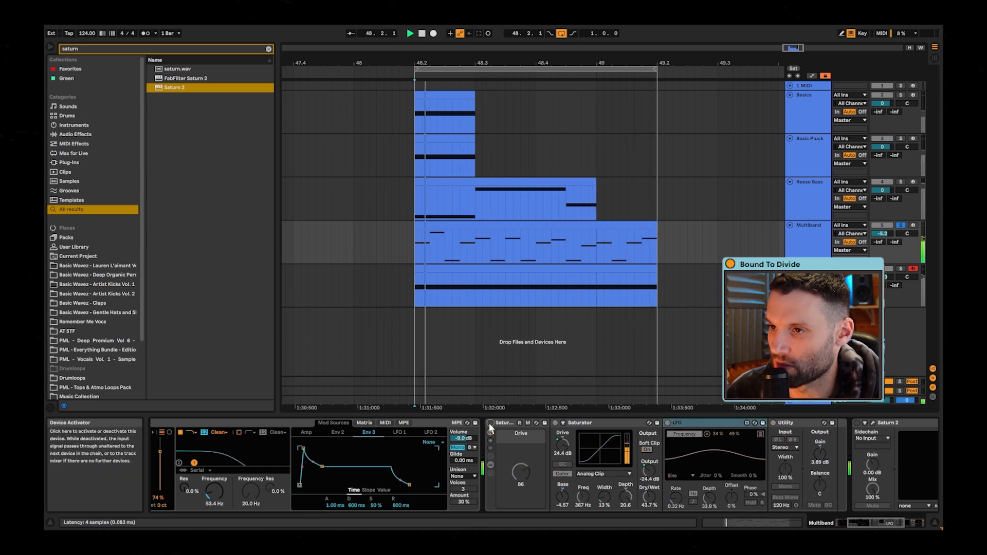
{"action": "left_click", "coordinate": [490, 423]}
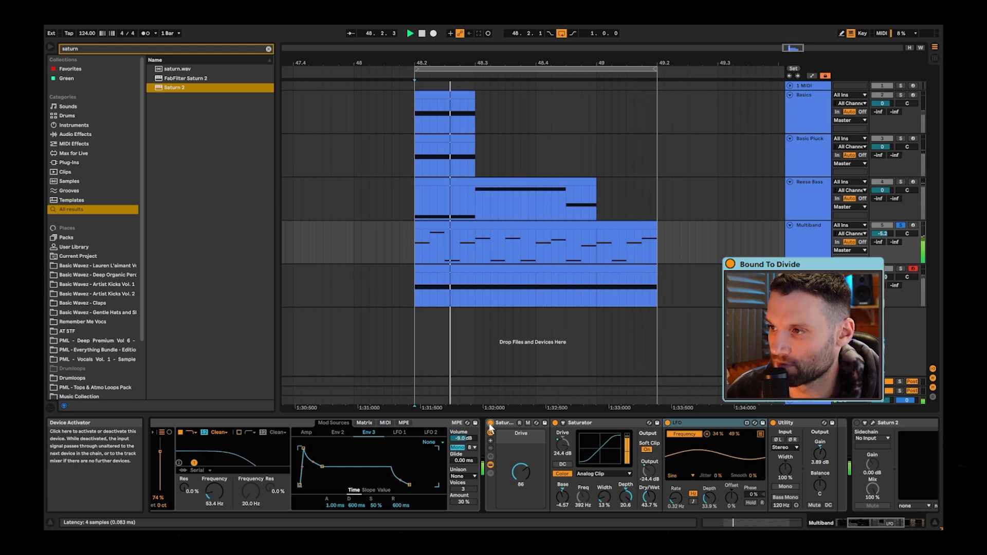
- Open Saturn 2 on the Multiband track, choose the Lead Amp style, and reposition the plug-in window
{"action": "left_click_drag", "start_coordinate": [870, 519], "coordinate": [896, 520]}
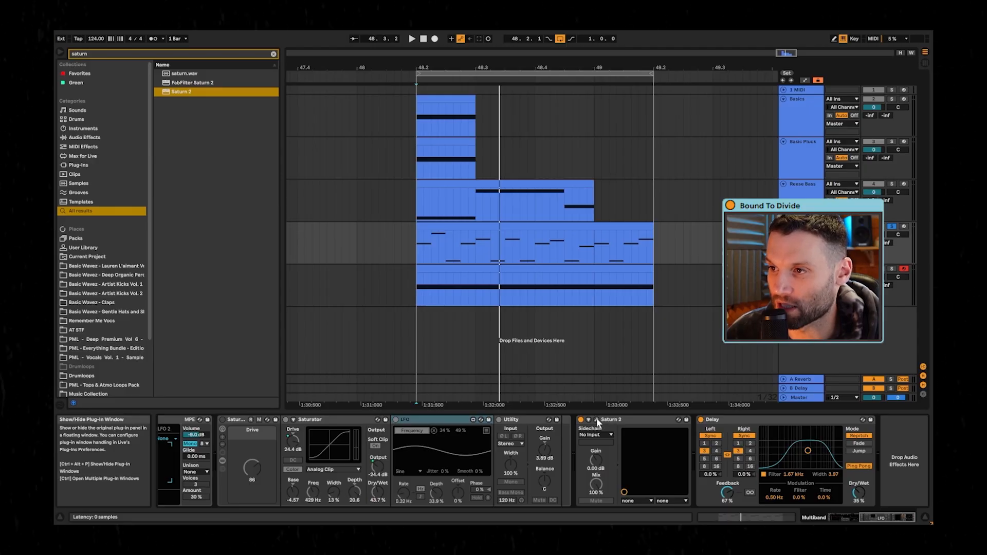
{"action": "left_click", "coordinate": [597, 420]}
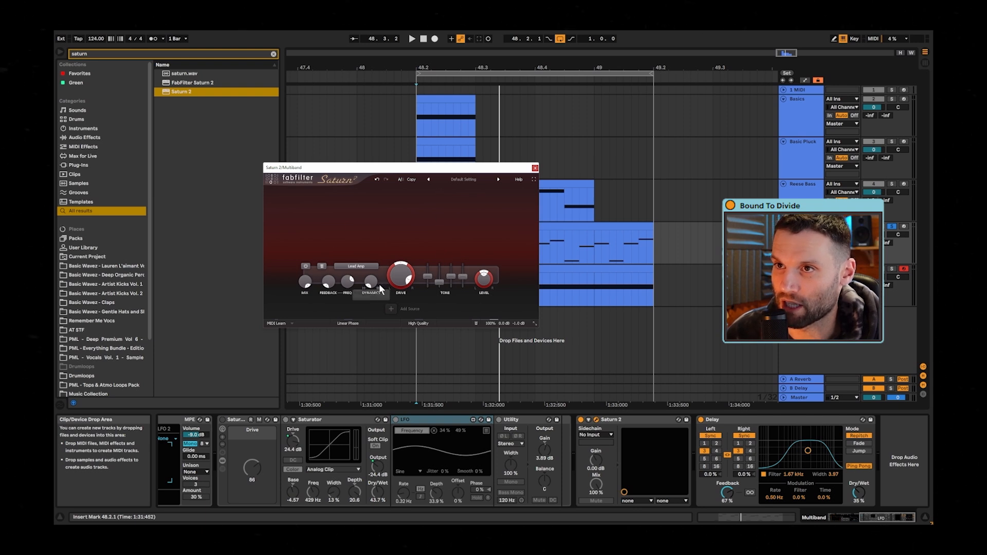
{"action": "left_click", "coordinate": [363, 267]}
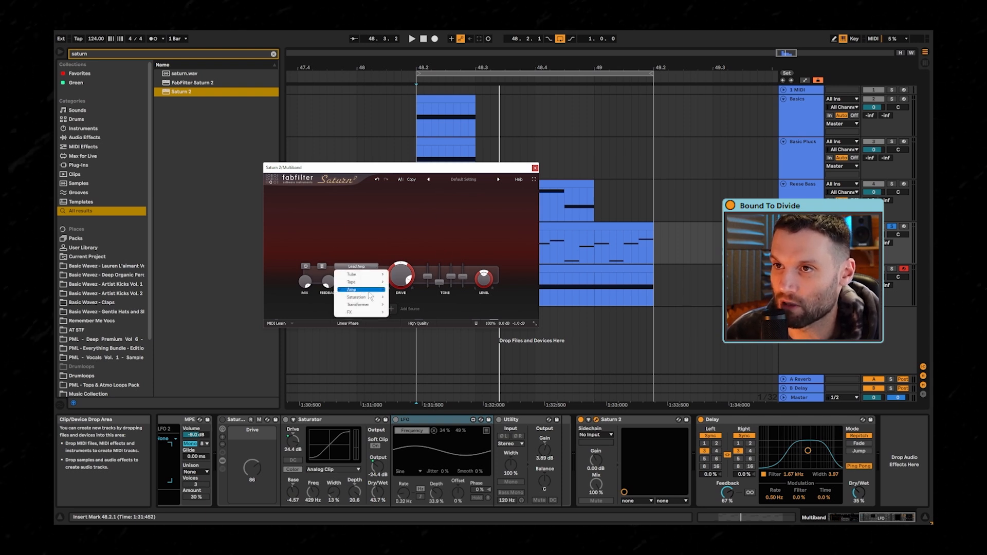
{"action": "mouse_move", "coordinate": [374, 291]}
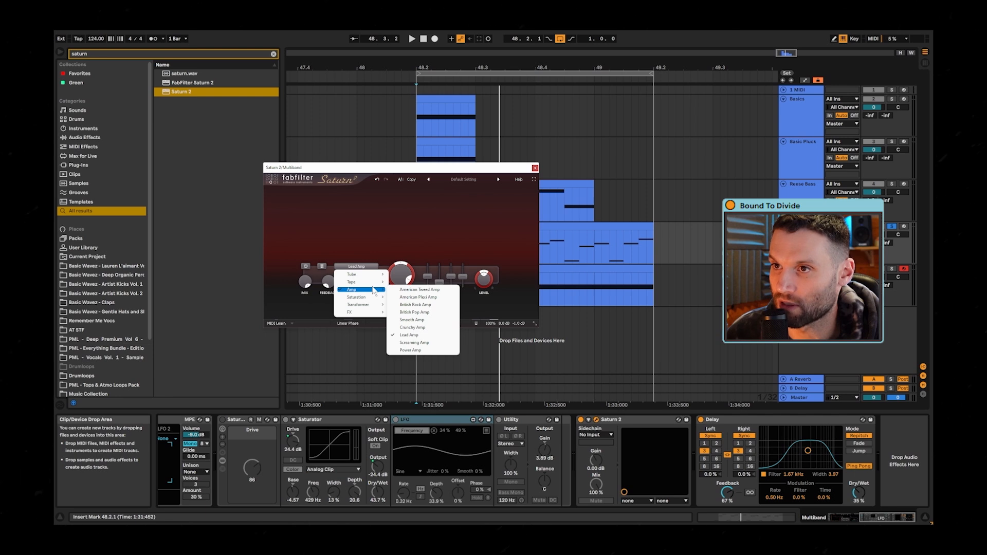
{"action": "left_click", "coordinate": [409, 334]}
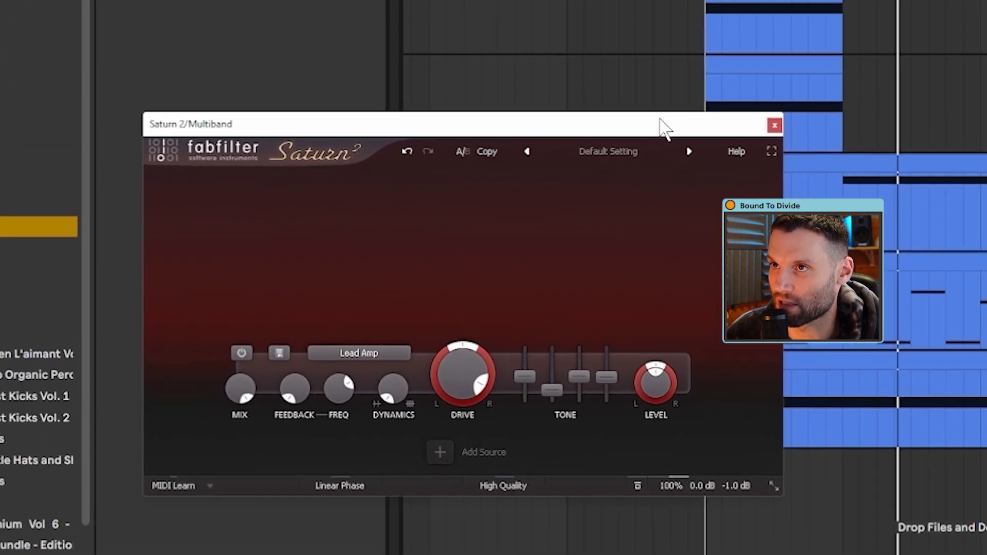
{"action": "left_click_drag", "start_coordinate": [663, 129], "coordinate": [567, 100]}
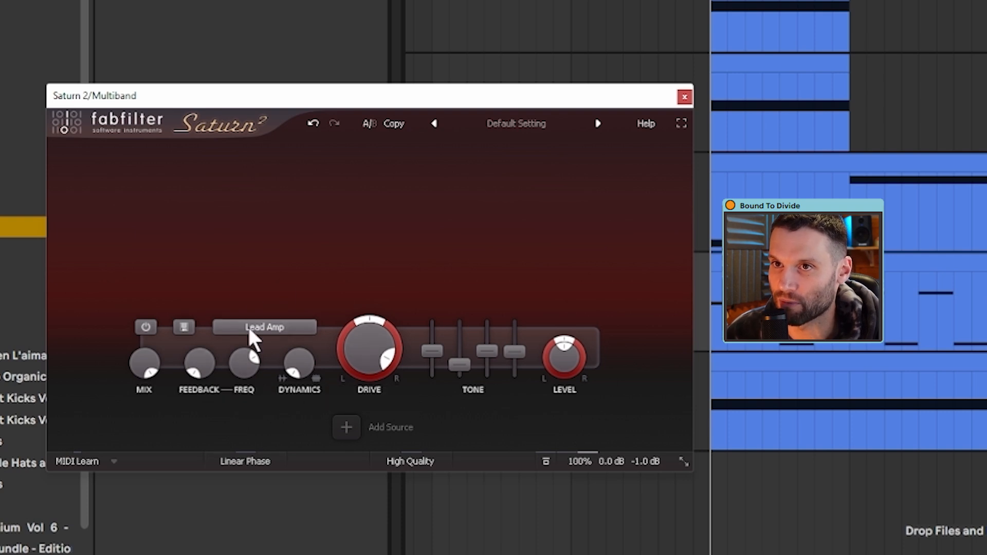
- Audition Saturn 2's Subtle Tube style during playback, and return the style to Lead Amp
{"action": "left_click", "coordinate": [270, 331]}
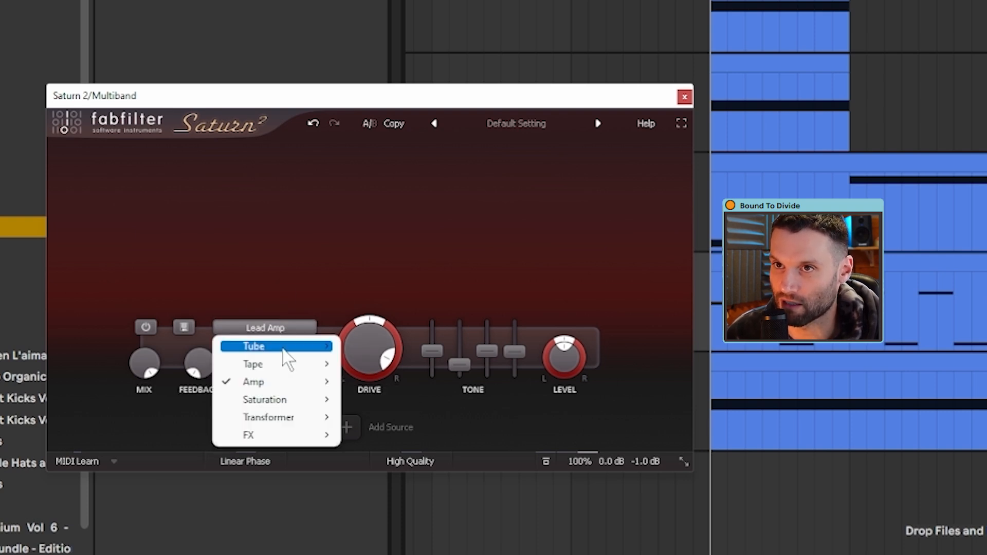
{"action": "mouse_move", "coordinate": [316, 353]}
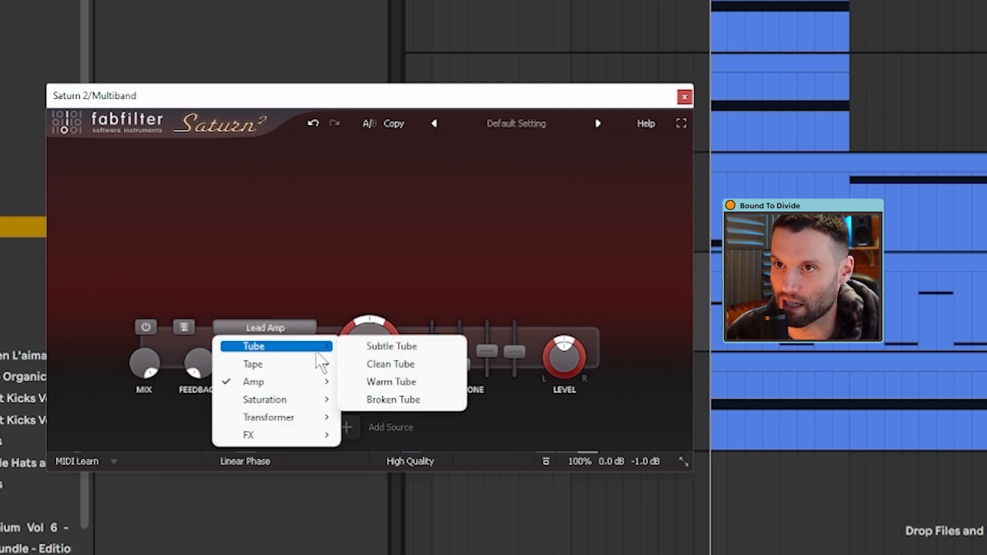
{"action": "left_click", "coordinate": [416, 347]}
{"action": "key", "text": "space"}
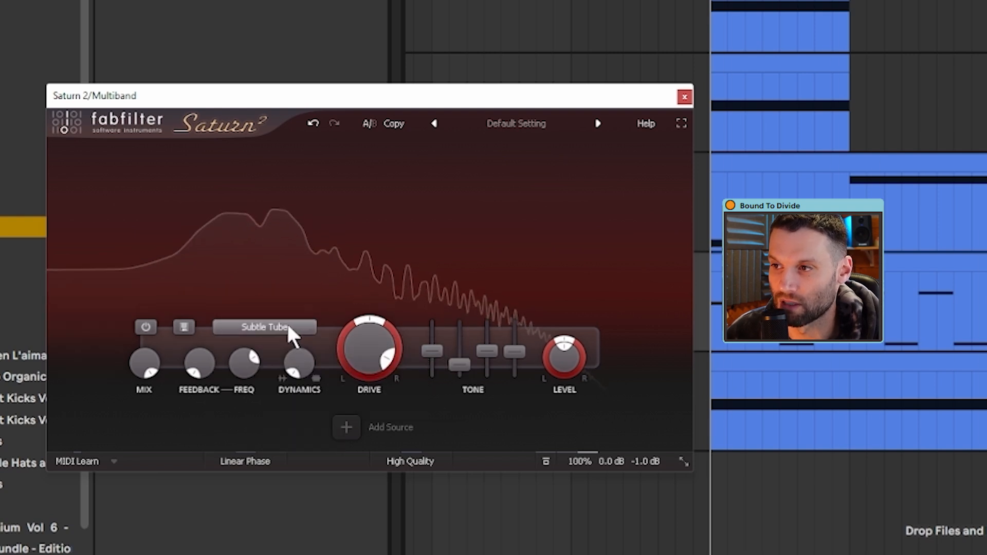
{"action": "mouse_move", "coordinate": [287, 329]}
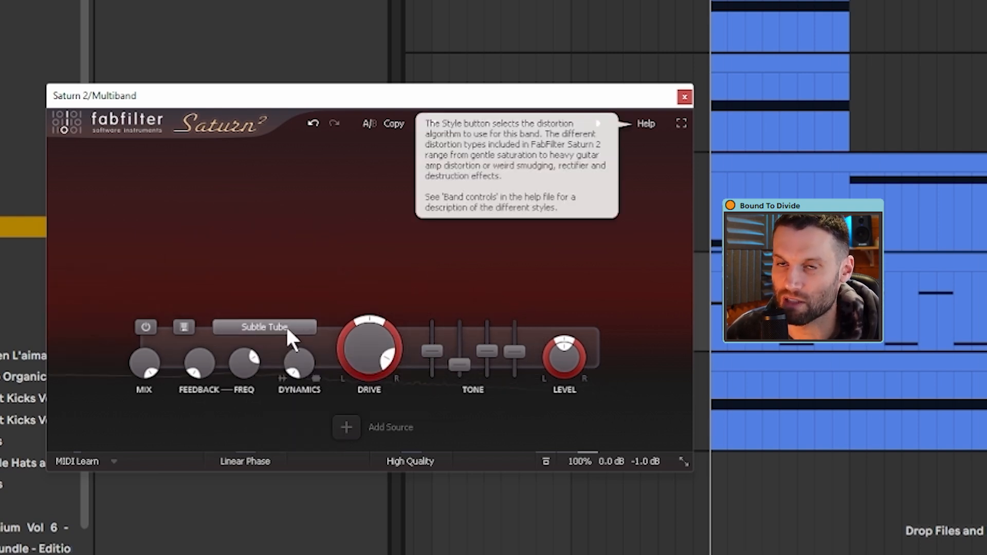
{"action": "left_click", "coordinate": [288, 332]}
{"action": "mouse_move", "coordinate": [308, 382]}
{"action": "left_click", "coordinate": [388, 488]}
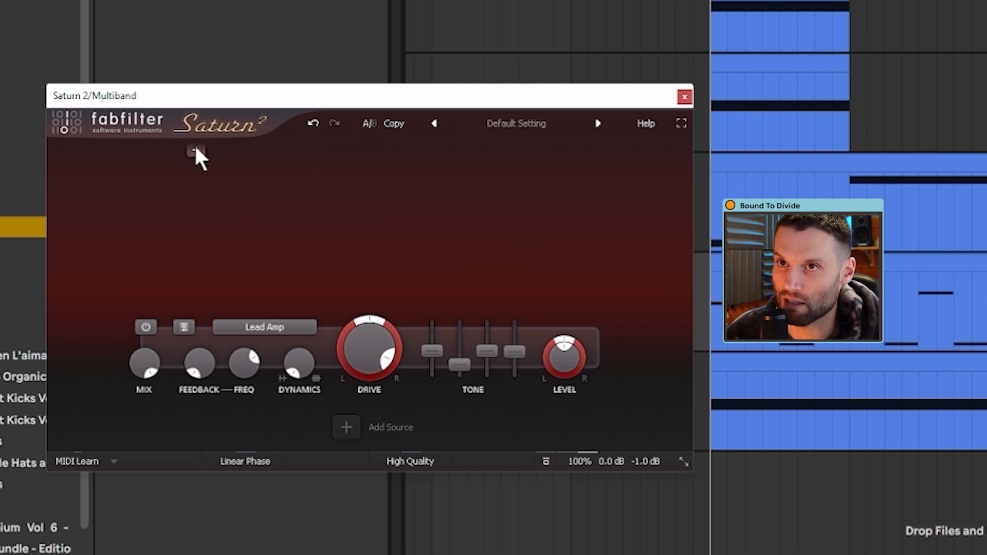
- Split Saturn 2 into two bands at about 63 Hz and bypass the distortion on the lower band
{"action": "left_click", "coordinate": [196, 148]}
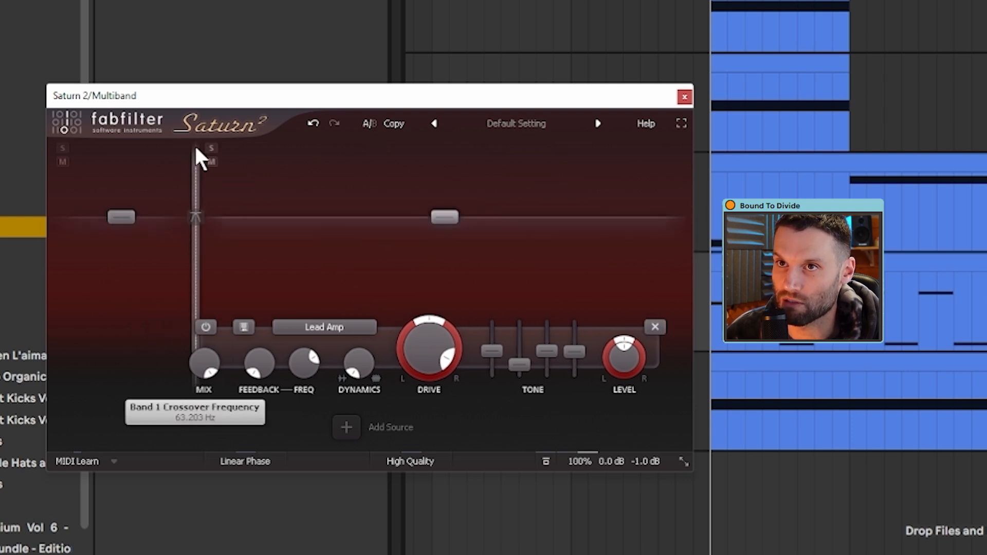
{"action": "left_click", "coordinate": [121, 216]}
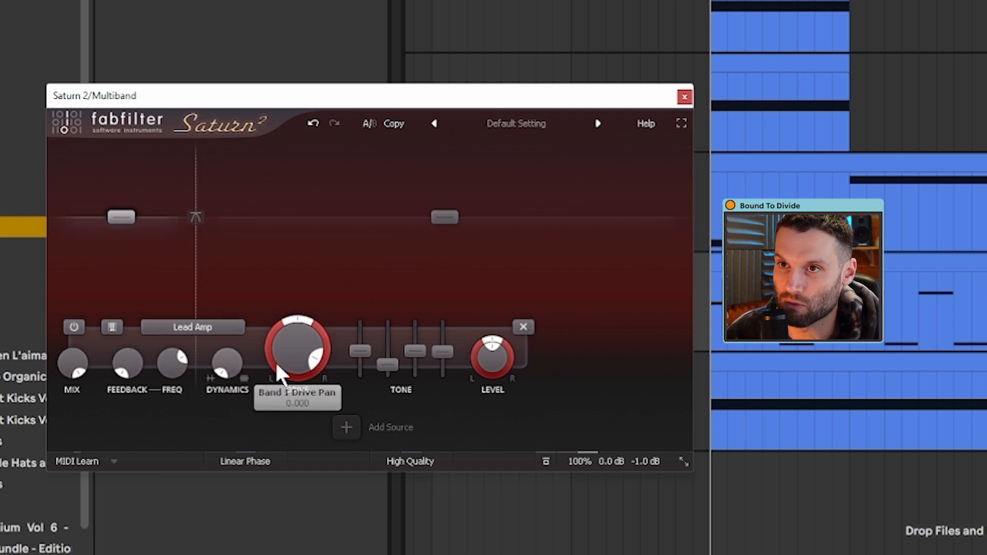
{"action": "left_click", "coordinate": [74, 328]}
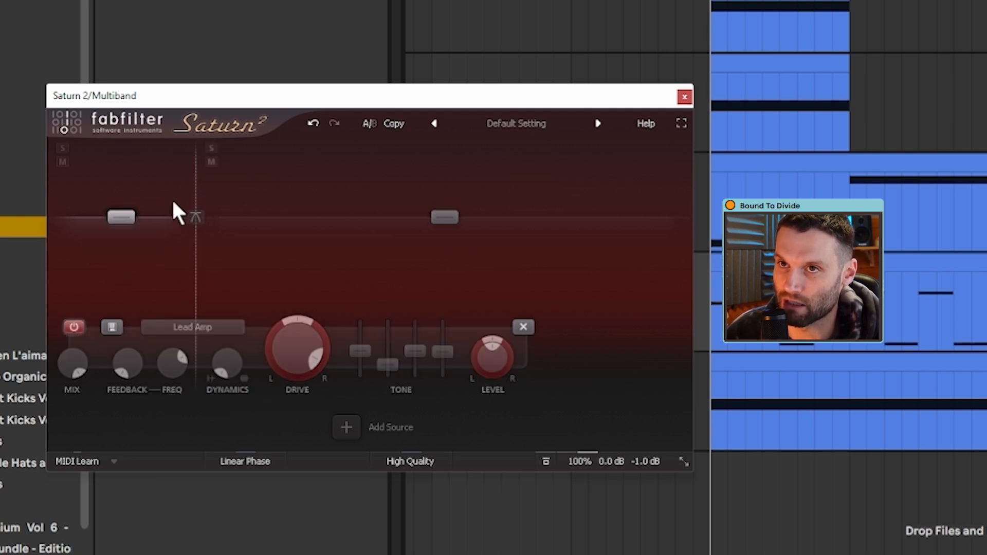
- Sweep Saturn 2's band crossover up into the highs and back down to 40 Hz
{"action": "left_click_drag", "start_coordinate": [193, 189], "coordinate": [508, 208]}
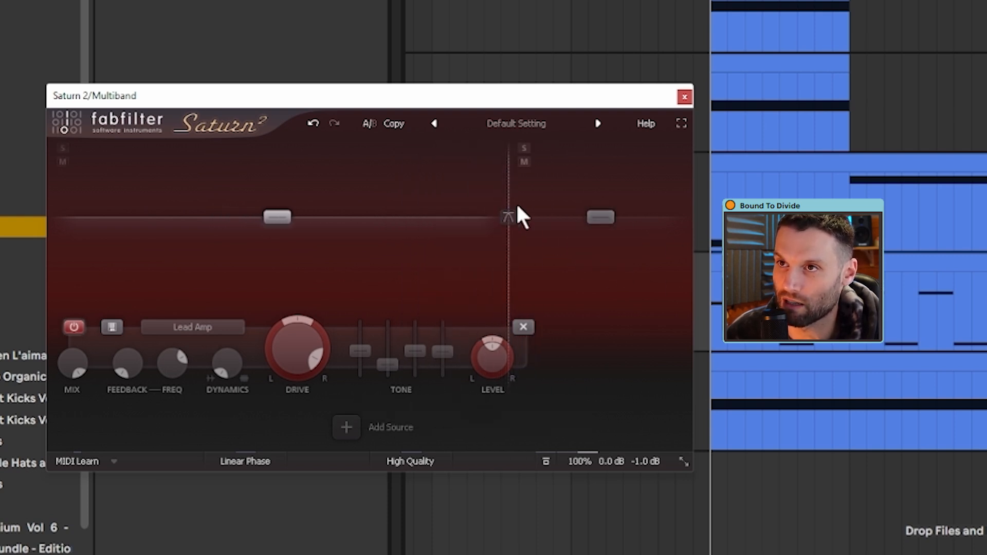
{"action": "left_click_drag", "start_coordinate": [511, 195], "coordinate": [135, 186]}
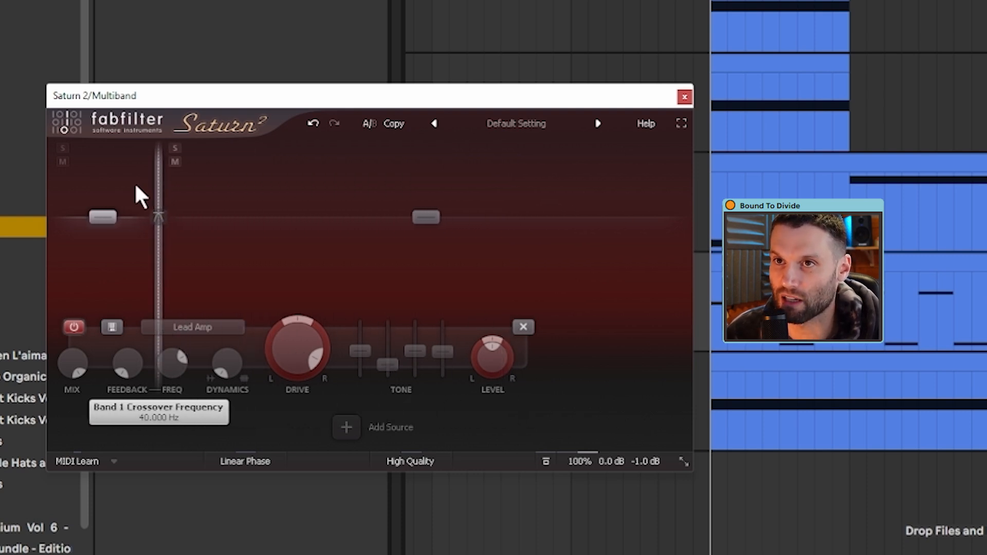
{"action": "left_click_drag", "start_coordinate": [135, 187], "coordinate": [134, 187]}
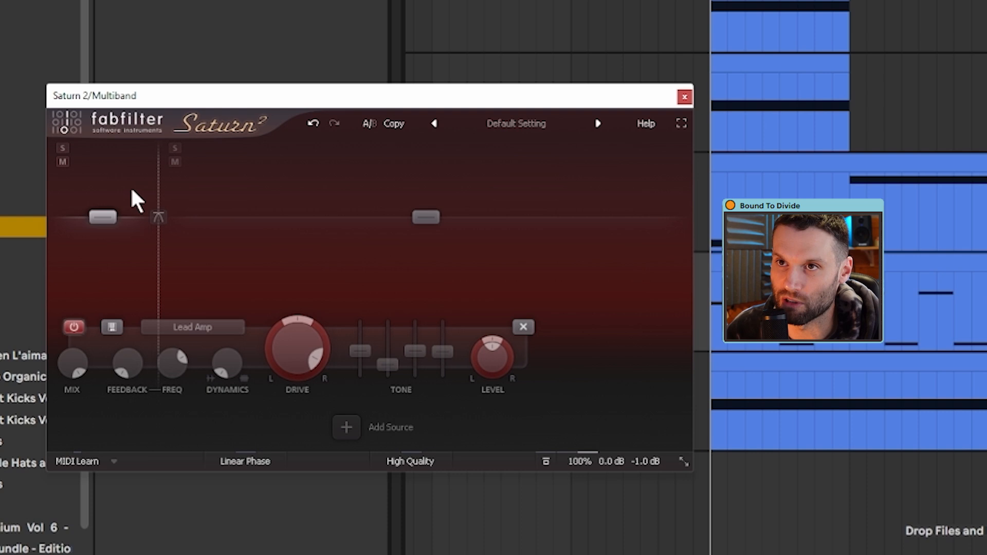
- Raise the band 1 crossover slightly above 4350 Hz and select the upper band
{"action": "mouse_move", "coordinate": [154, 191]}
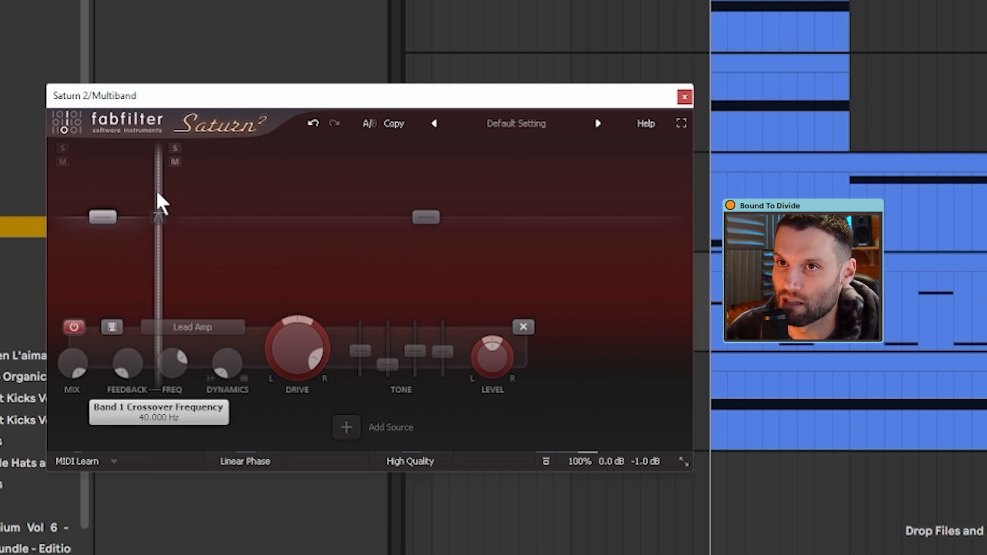
{"action": "left_click_drag", "start_coordinate": [153, 195], "coordinate": [536, 207]}
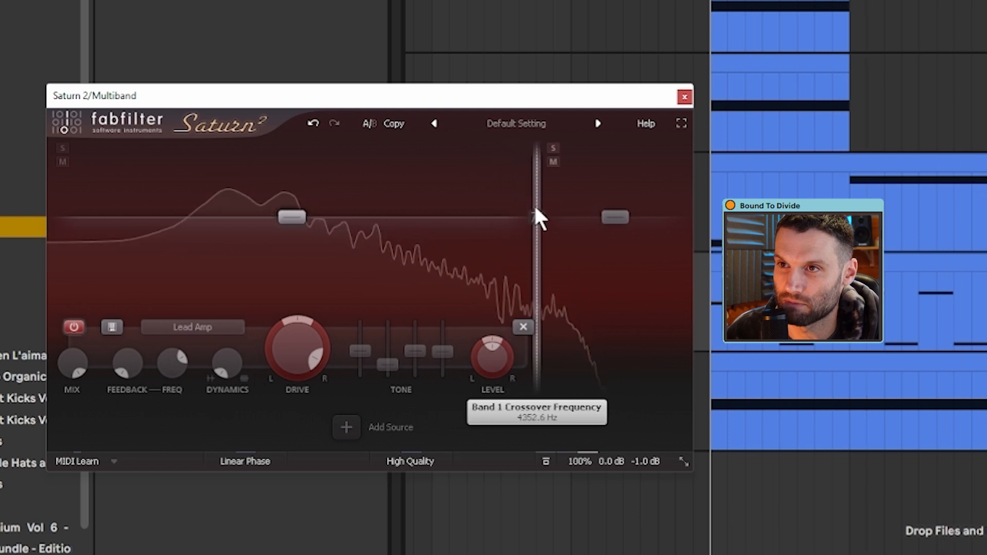
{"action": "left_click_drag", "start_coordinate": [536, 180], "coordinate": [540, 181]}
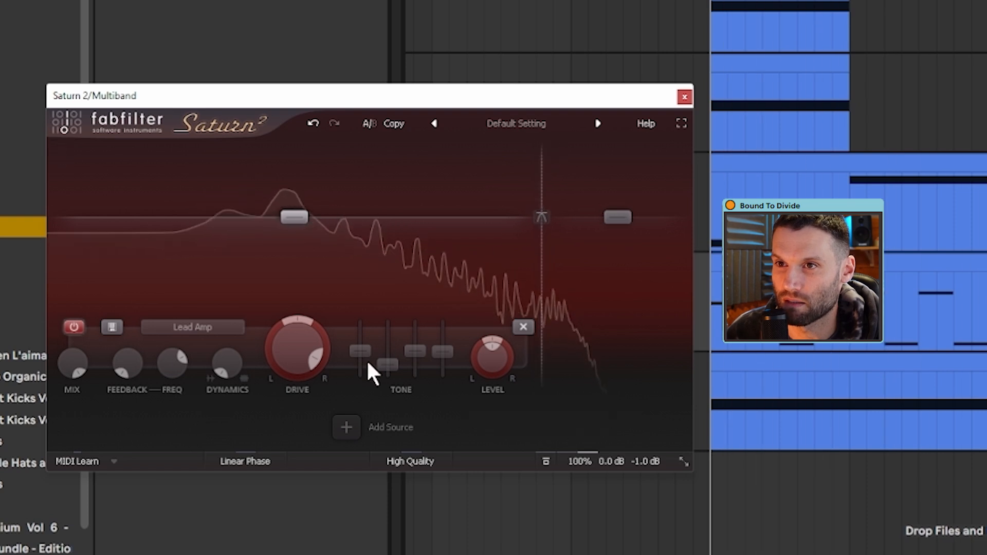
{"action": "left_click", "coordinate": [610, 214]}
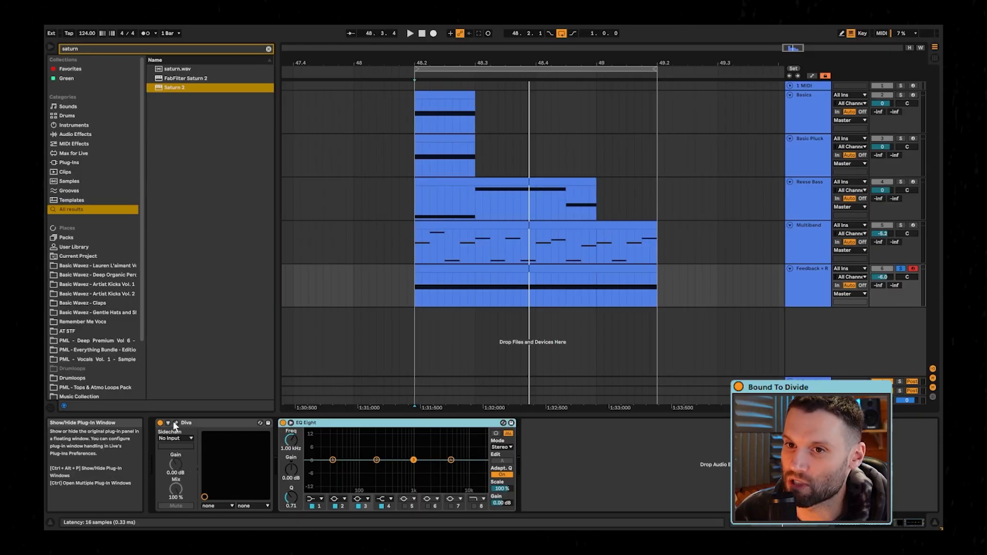
- Open Diva on the Feedback + Resonance track and play its Azmodan bass preset
{"action": "left_click", "coordinate": [176, 423]}
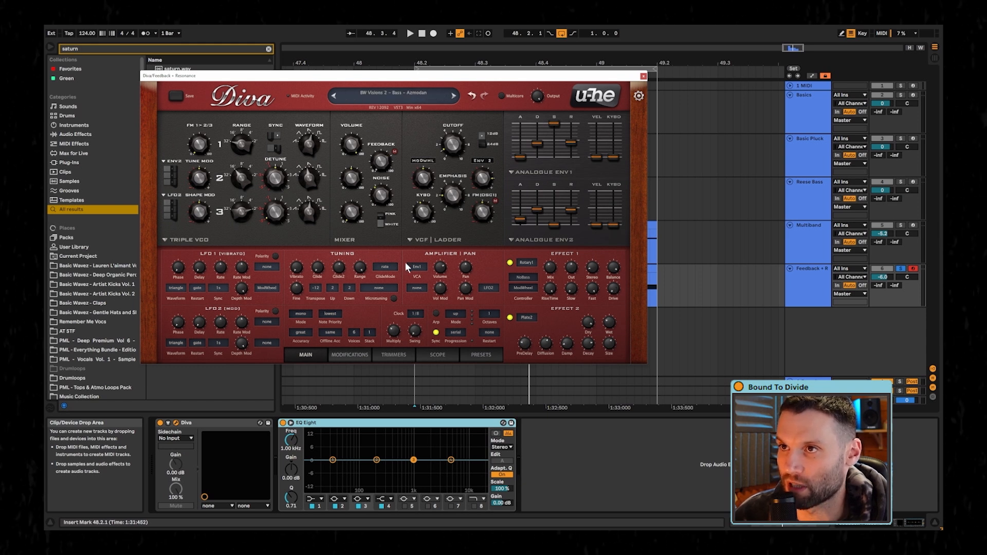
{"action": "key", "text": "space"}
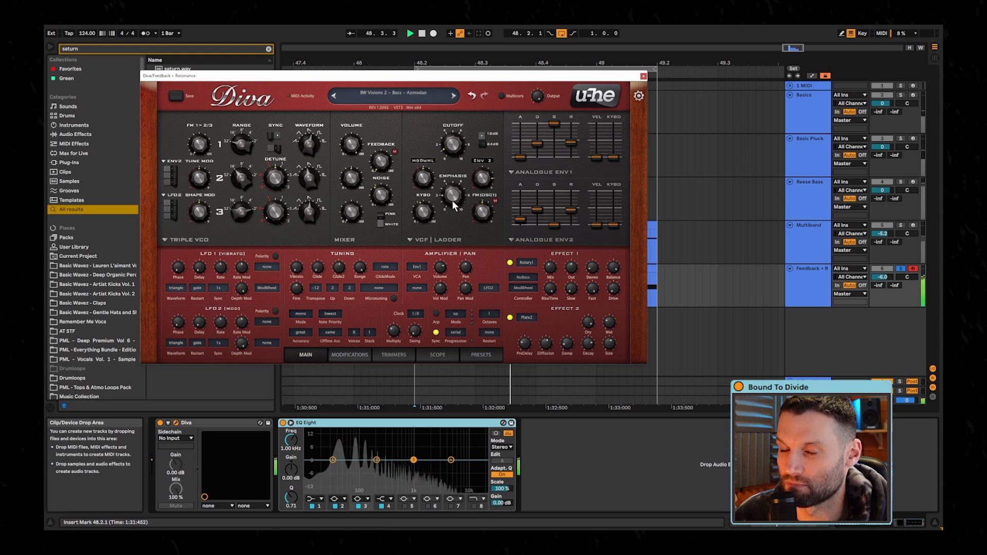
{"action": "key", "text": "space"}
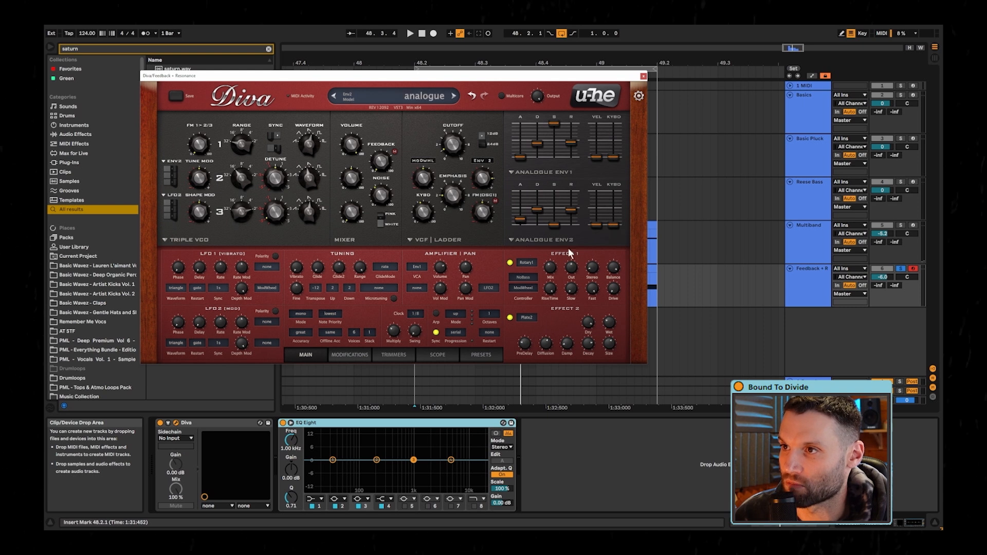
- Adjust Diva's Effect 1 balance, and vary the ladder filter's Emphasis down to 0 while listening to the bass
{"action": "key", "text": "space"}
{"action": "left_click_drag", "start_coordinate": [613, 268], "coordinate": [608, 211]}
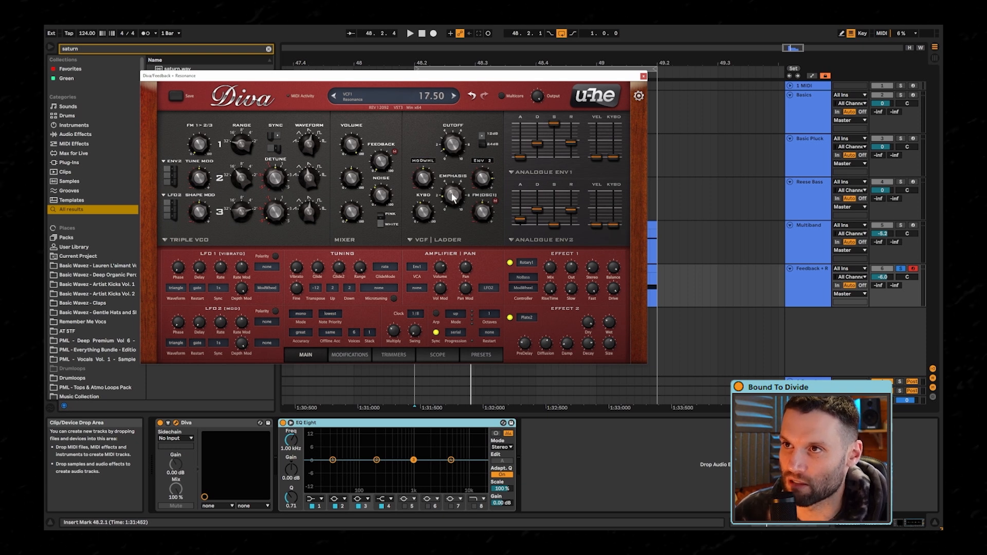
{"action": "left_click_drag", "start_coordinate": [452, 203], "coordinate": [454, 209]}
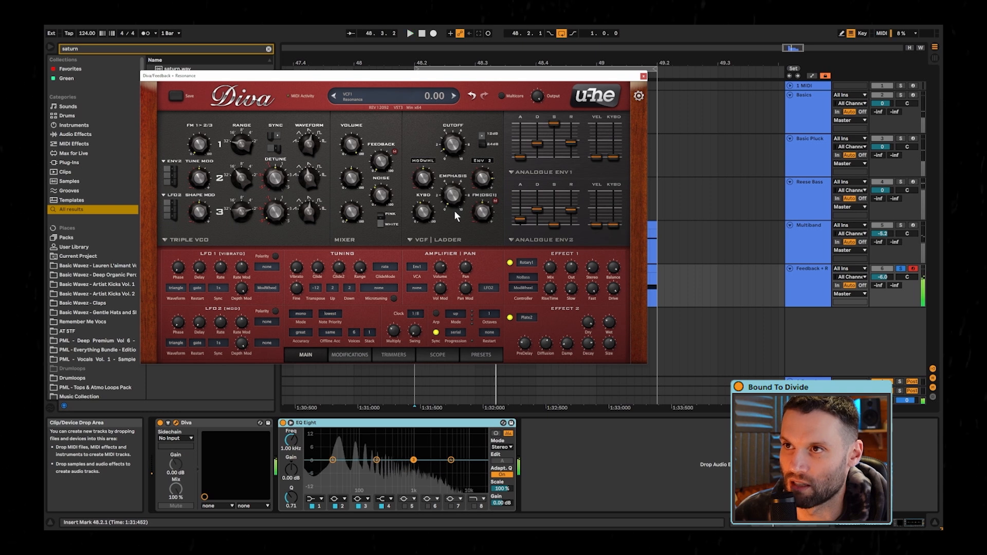
{"action": "mouse_move", "coordinate": [455, 210]}
{"action": "left_mouse_down"}
{"action": "mouse_move", "coordinate": [446, 179]}
{"action": "mouse_move", "coordinate": [448, 205]}
{"action": "left_mouse_up"}
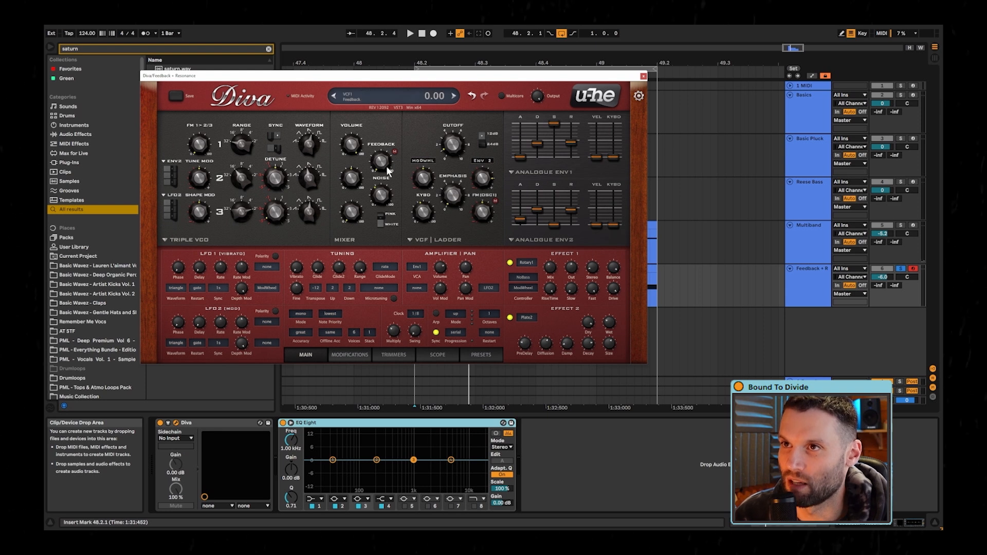
- Raise Diva's mixer Feedback from 0 and play the bass to hear the change
{"action": "left_click_drag", "start_coordinate": [380, 166], "coordinate": [387, 118]}
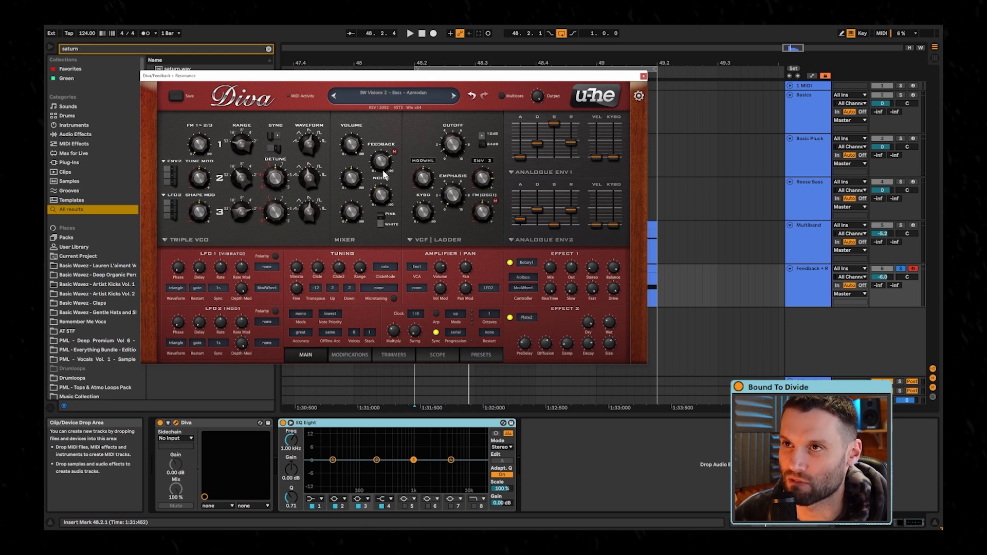
{"action": "key", "text": "space"}
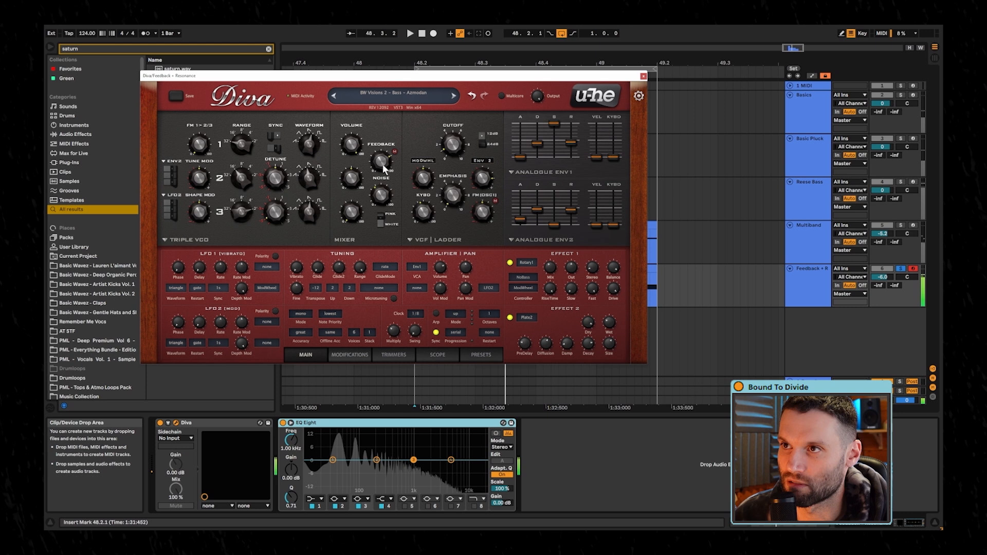
- Stop playback and move EQ Eight's band 3 to 1.19 kHz with a gain of -0.62 dB
{"action": "key", "text": "space"}
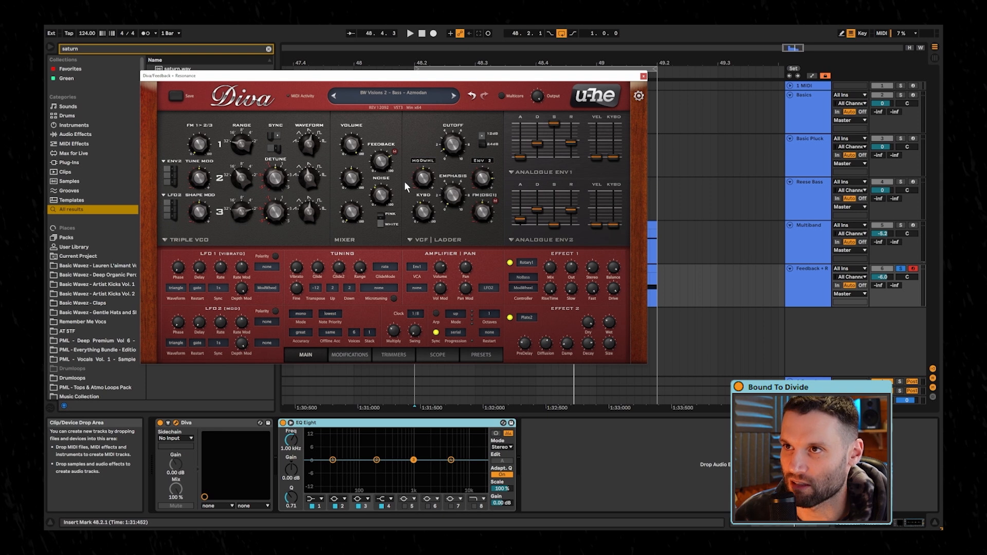
{"action": "mouse_move", "coordinate": [450, 194]}
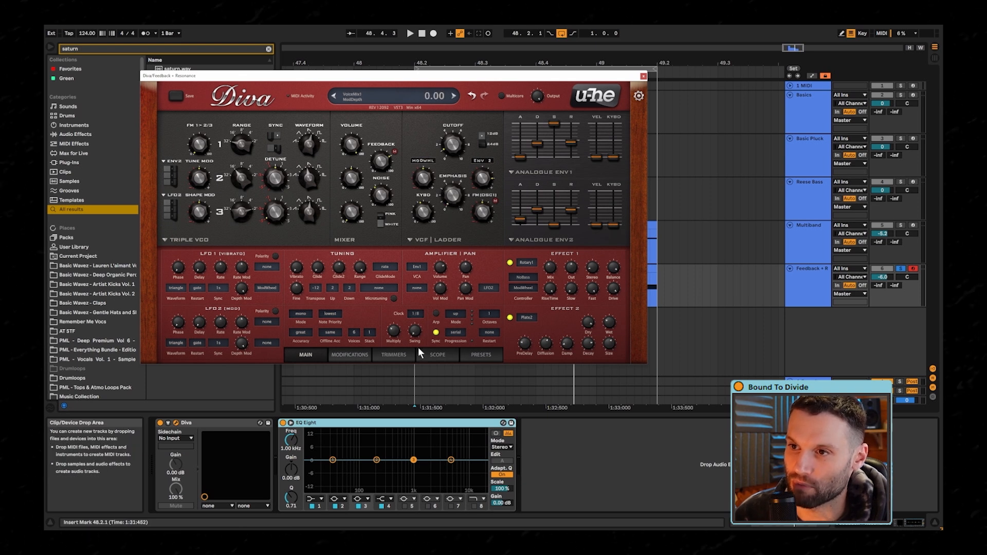
{"action": "mouse_move", "coordinate": [414, 459]}
{"action": "left_mouse_down"}
{"action": "mouse_move", "coordinate": [415, 442]}
{"action": "mouse_move", "coordinate": [418, 461]}
{"action": "left_mouse_up"}
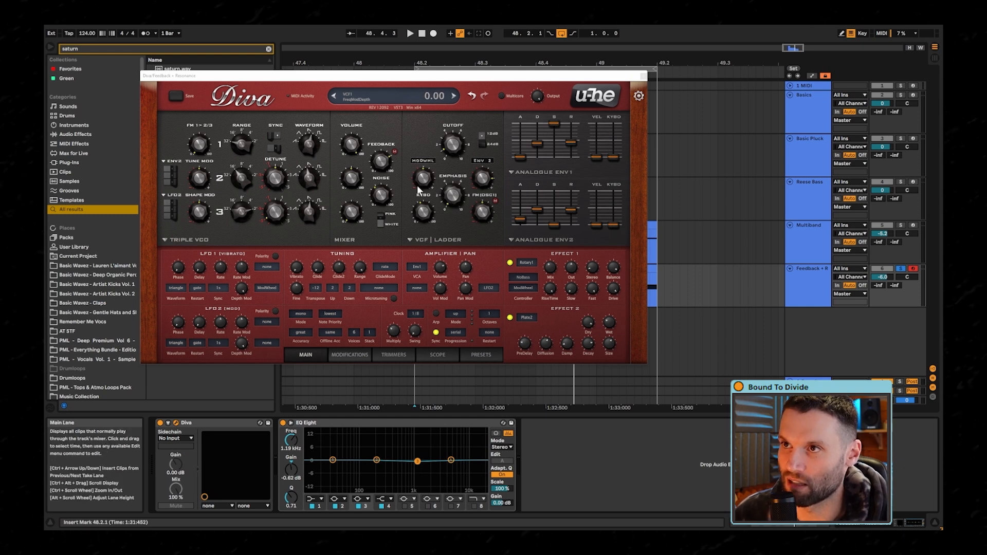
- Vary the ladder filter's Emphasis in Diva while playing the bass to hear how resonance shapes it
{"action": "left_click_drag", "start_coordinate": [449, 200], "coordinate": [445, 183]}
{"action": "key", "text": "space"}
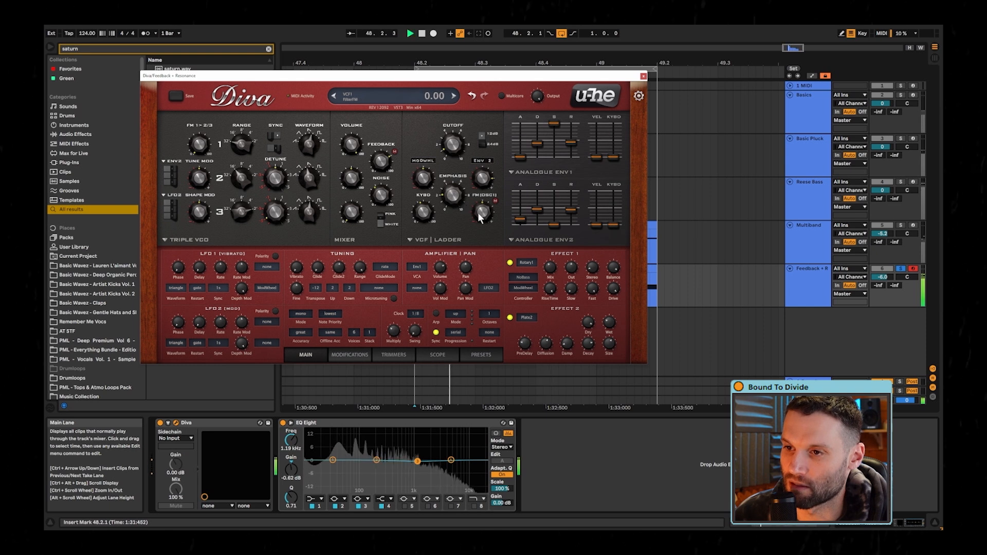
{"action": "left_click_drag", "start_coordinate": [452, 196], "coordinate": [454, 200]}
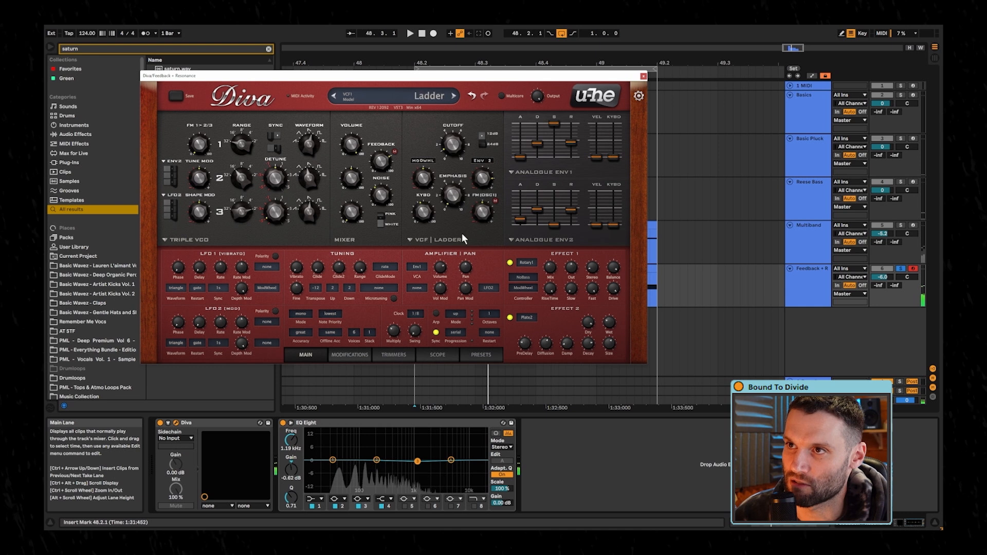
{"action": "key", "text": "space"}
{"action": "left_click_drag", "start_coordinate": [453, 200], "coordinate": [448, 186]}
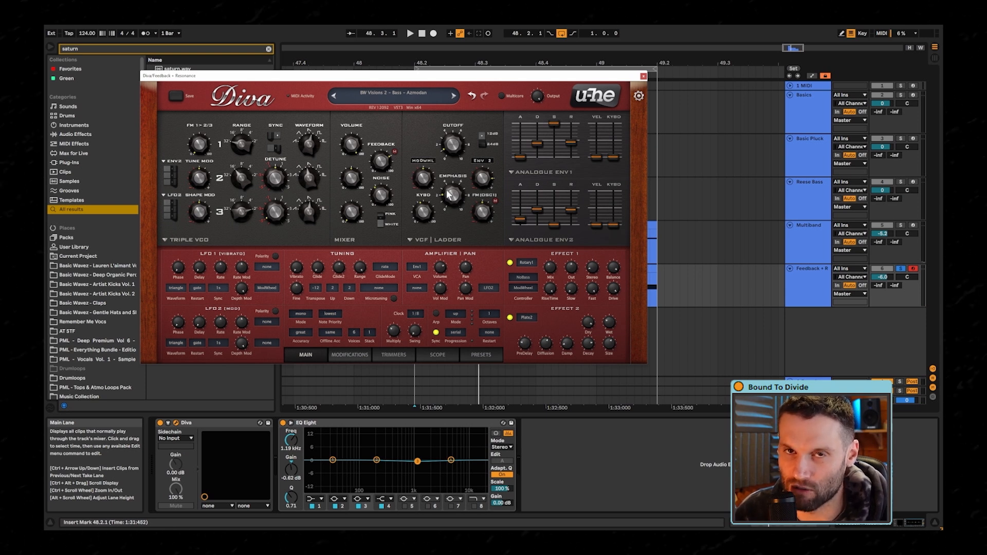
{"action": "key", "text": "space"}
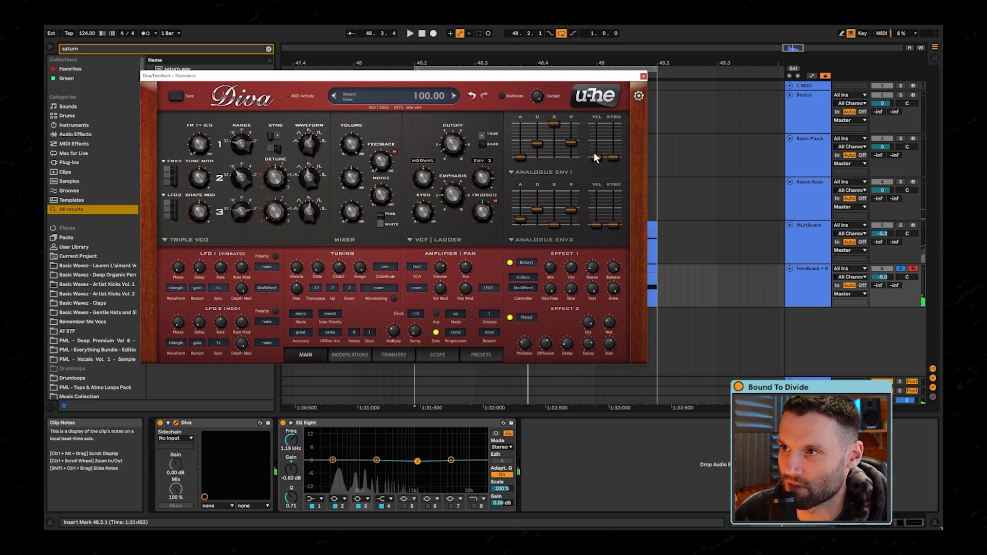
- Play the bass and explore the ladder filter's Env 2 modulation depth, leaving it at 74
{"action": "left_click_drag", "start_coordinate": [370, 88], "coordinate": [374, 106]}
{"action": "key", "text": "space"}
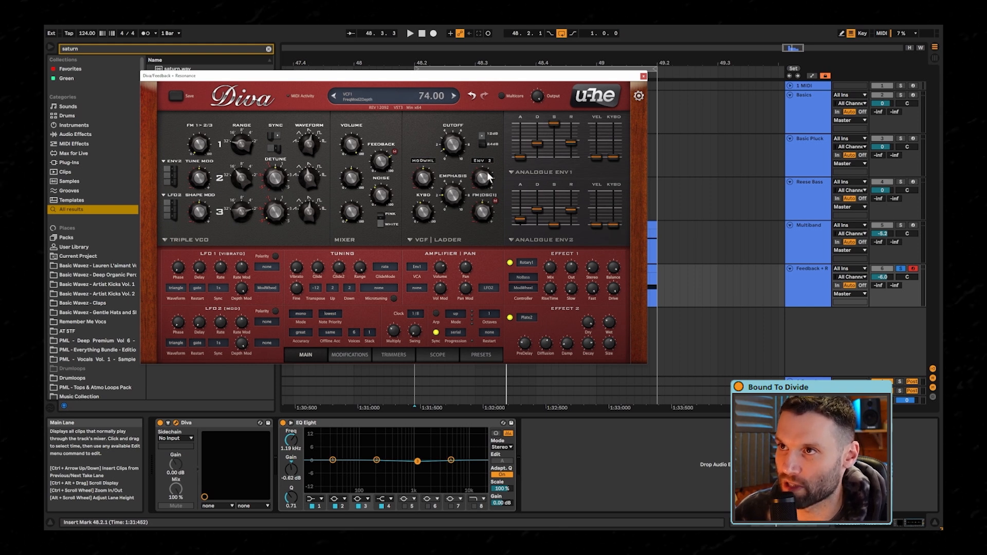
{"action": "key", "text": "space"}
{"action": "left_click_drag", "start_coordinate": [482, 180], "coordinate": [473, 190]}
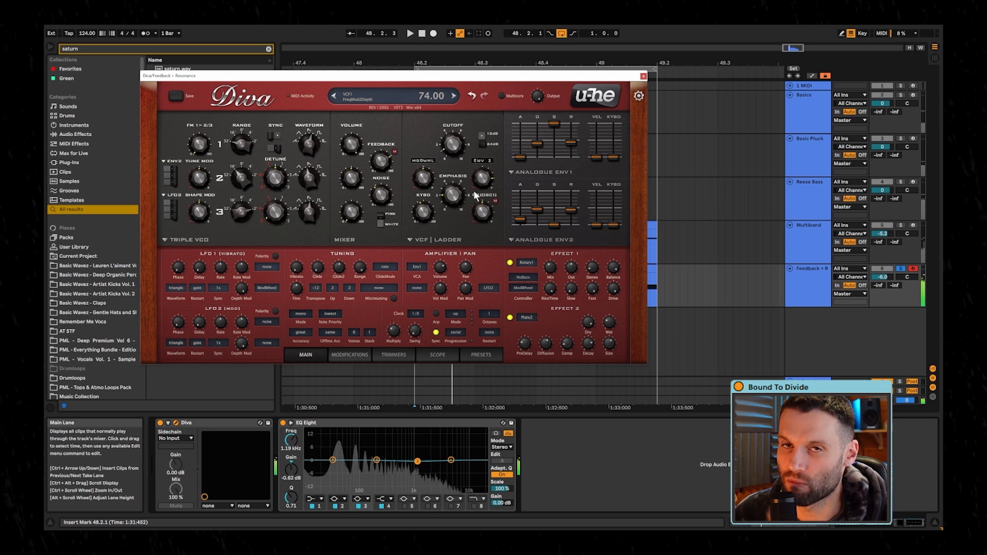